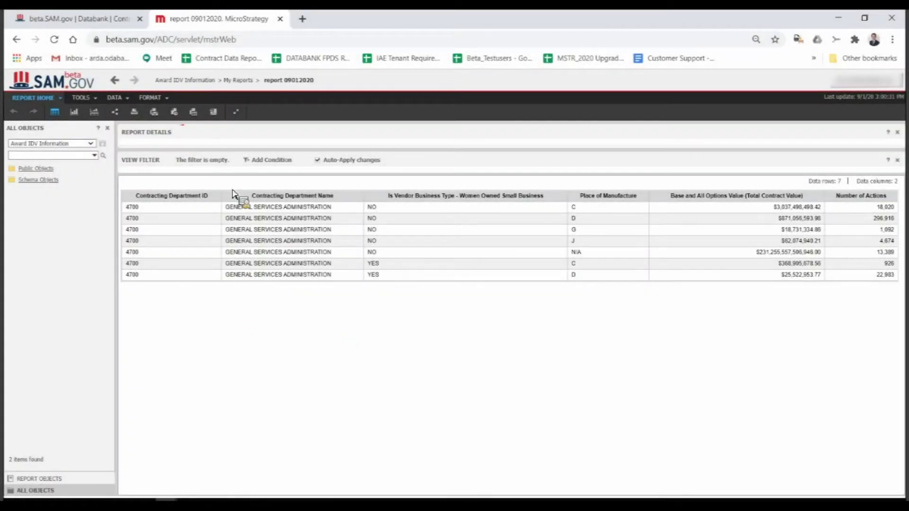
Step: From My Reports, create a new Blank Report to bring up its date prompts
left_click(237, 81)
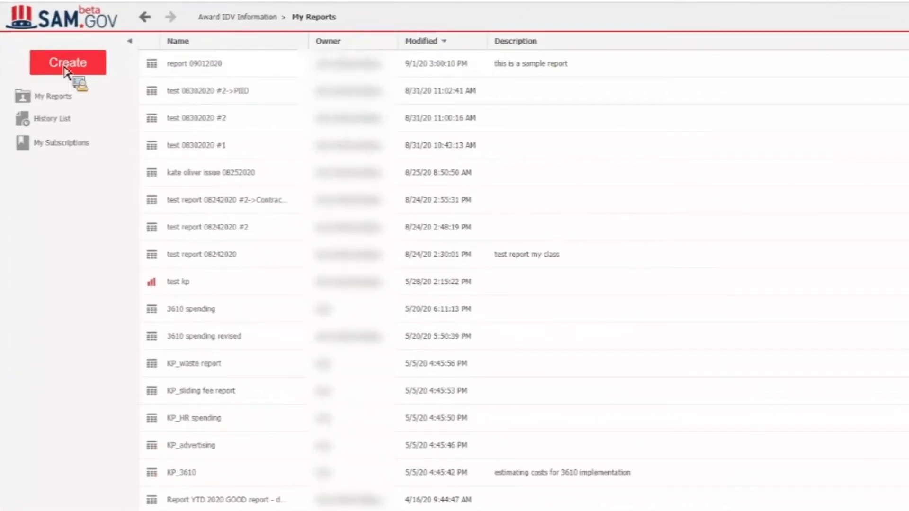
left_click(66, 71)
mouse_move(84, 94)
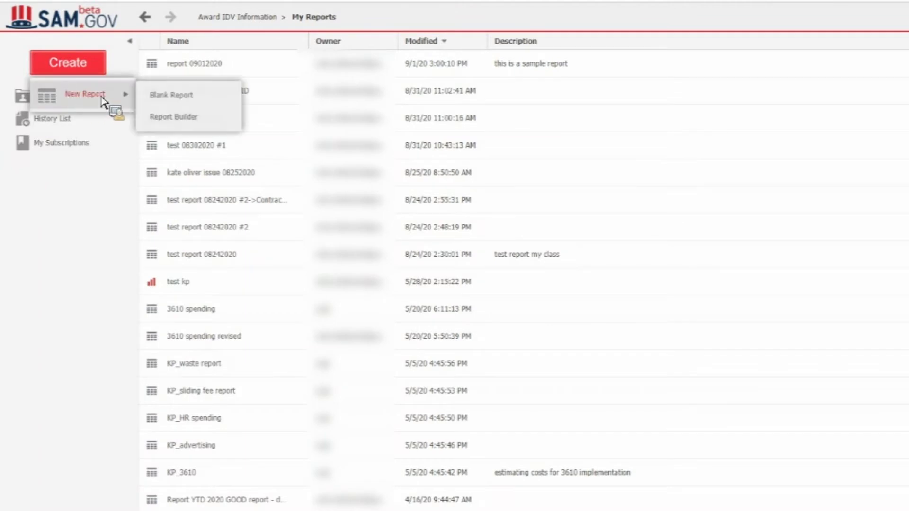
left_click(161, 97)
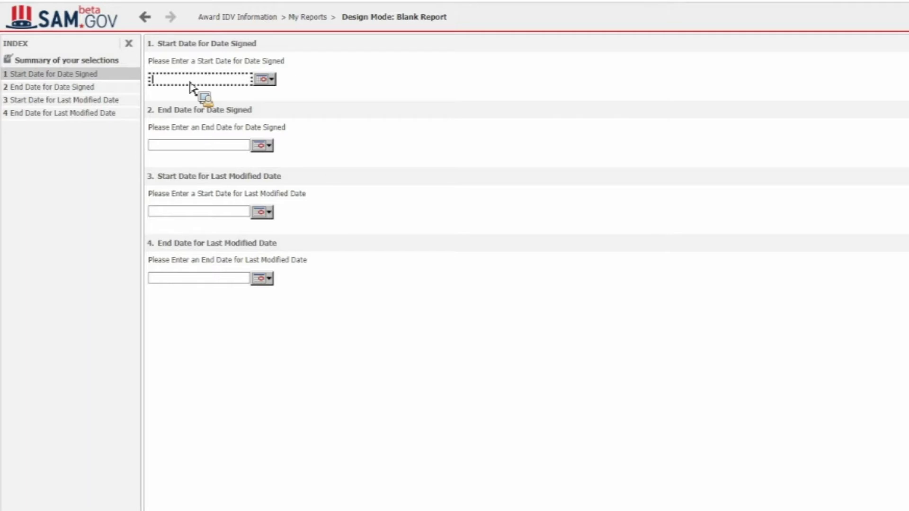
Step: Fill the Date Signed prompts with start 10/01/2018 and end 09/30/2019
type("1/")
type("1")
key("BackSpace")
key("BackSpace")
key("BackSpace")
type("10/01/")
type("2018")
key("Tab")
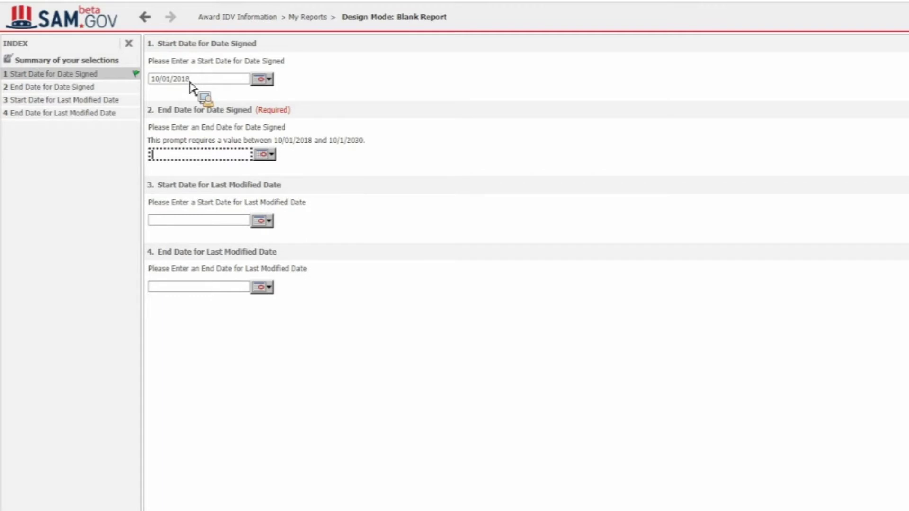
type("09/30/")
type("2019")
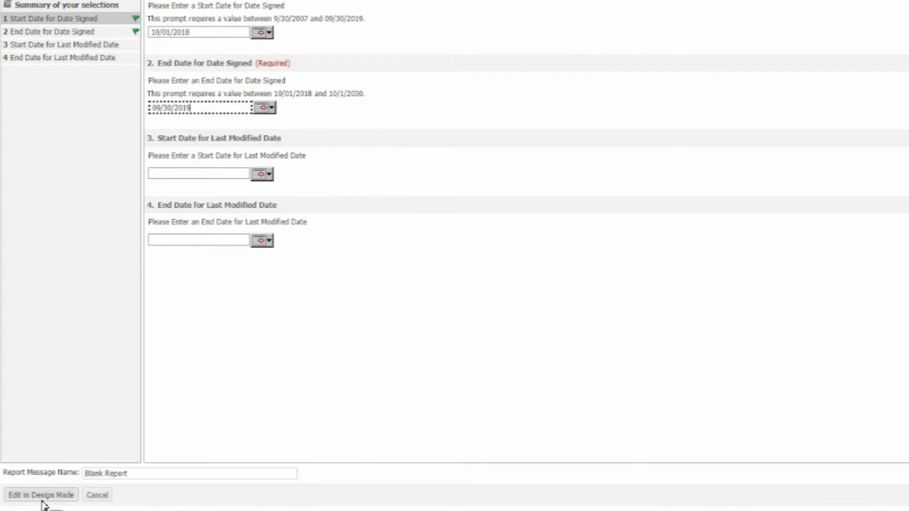
Step: Open the prompted report in Design Mode and inspect the folder and object search options
left_click(41, 500)
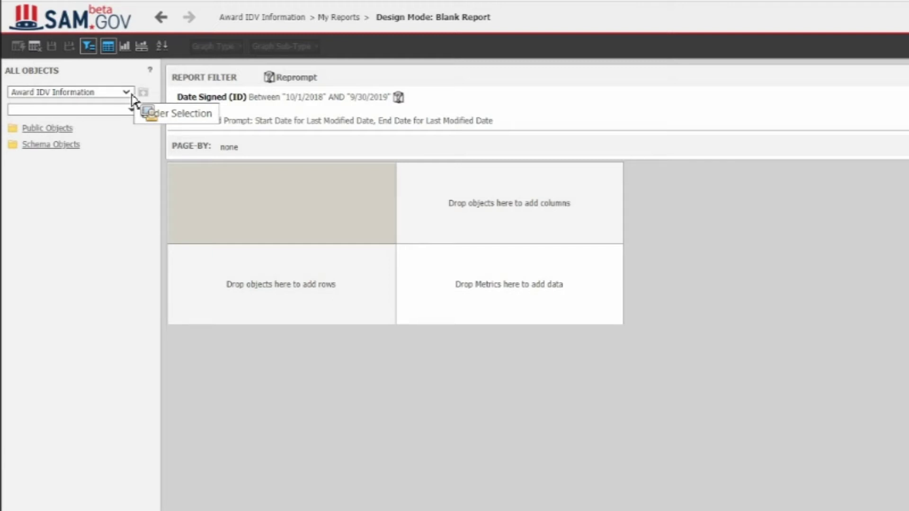
left_click(131, 93)
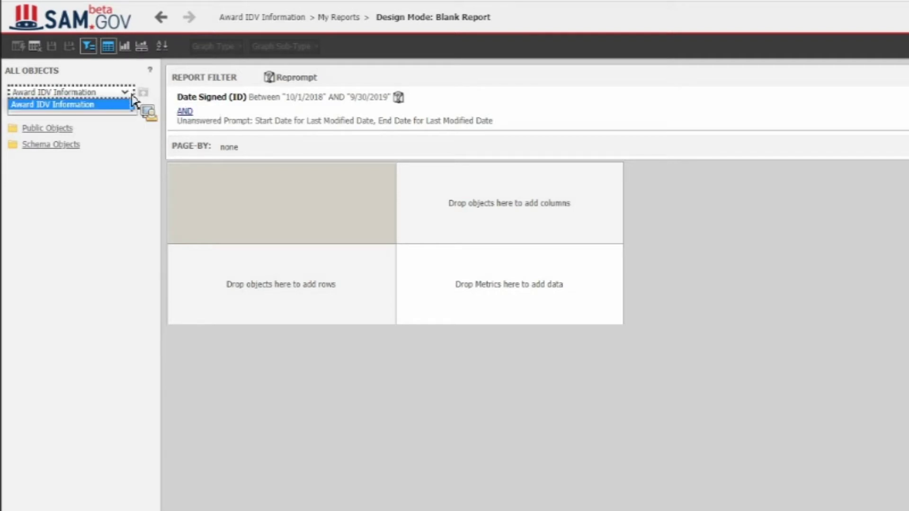
left_click(132, 97)
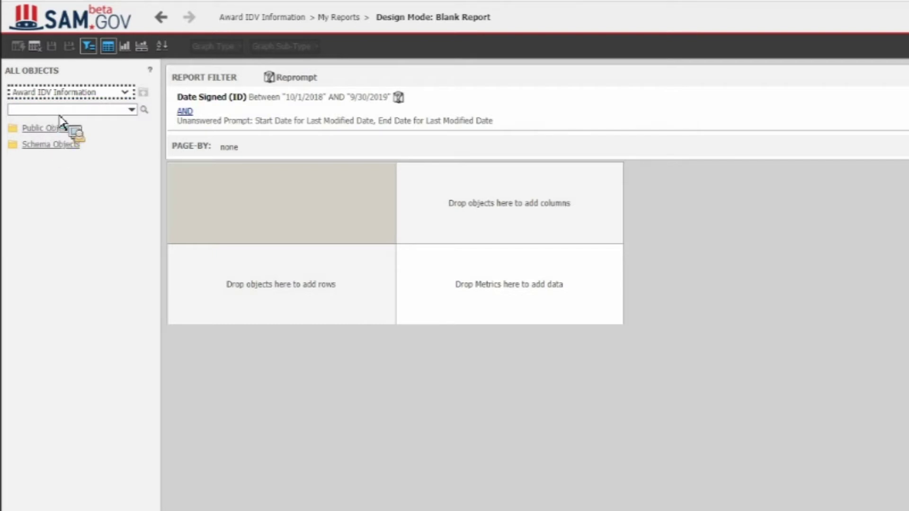
left_click(132, 110)
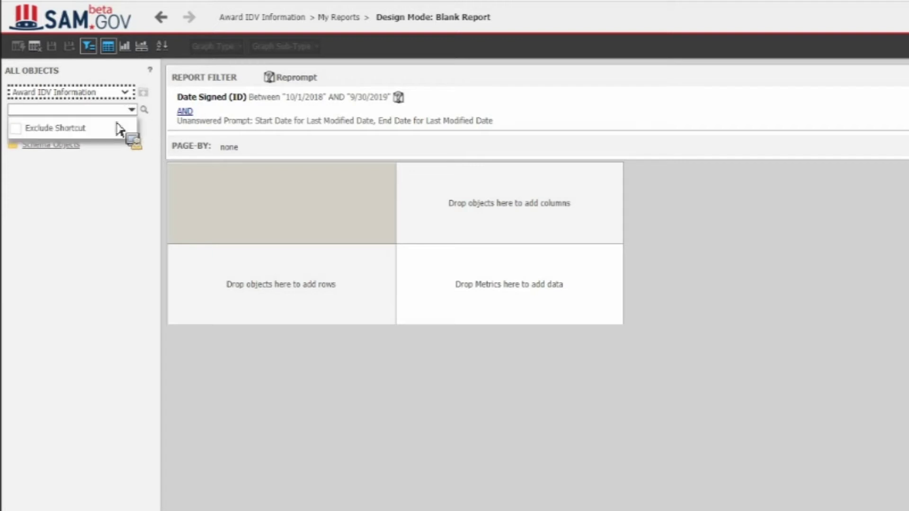
left_click(103, 246)
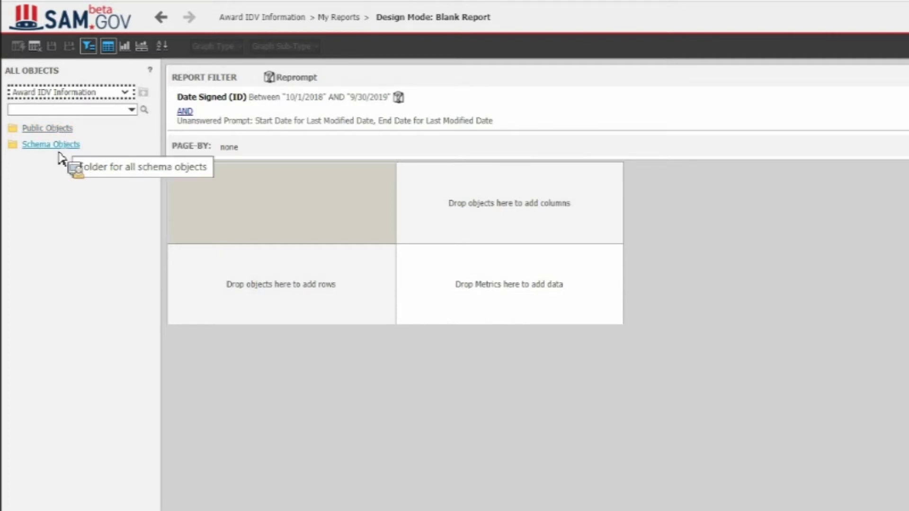
Step: Search Schema Objects > Attributes for 'department'
left_click(58, 150)
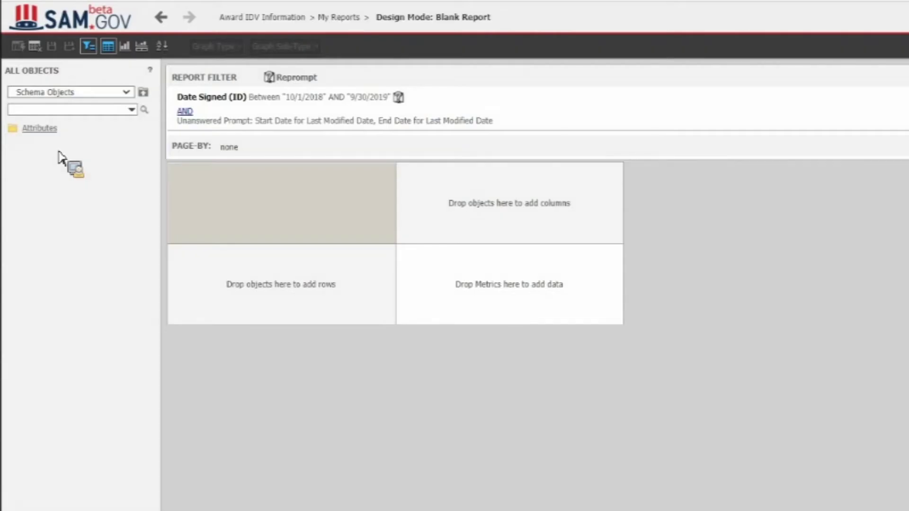
left_click(41, 134)
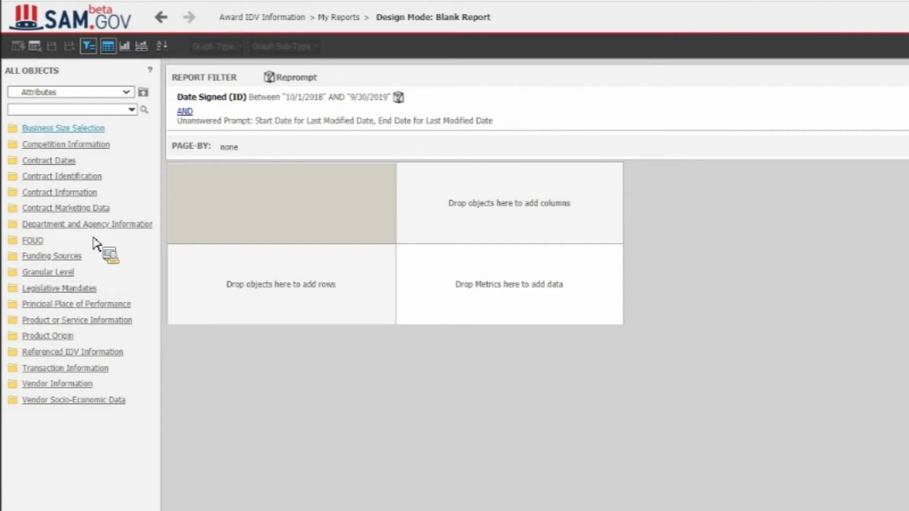
mouse_move(76, 142)
left_mouse_down()
mouse_move(81, 90)
mouse_move(74, 145)
mouse_move(64, 117)
left_mouse_up()
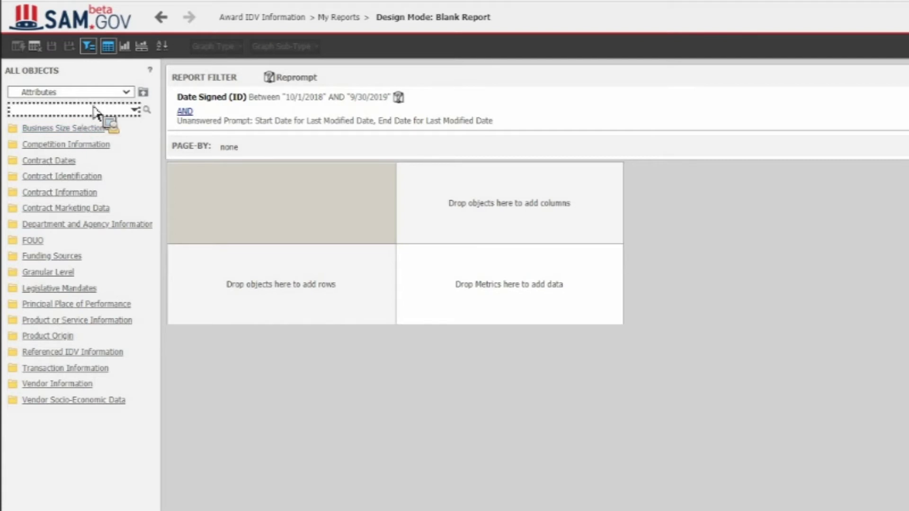
left_click_drag(64, 117, 96, 114)
type("department")
left_click(151, 112)
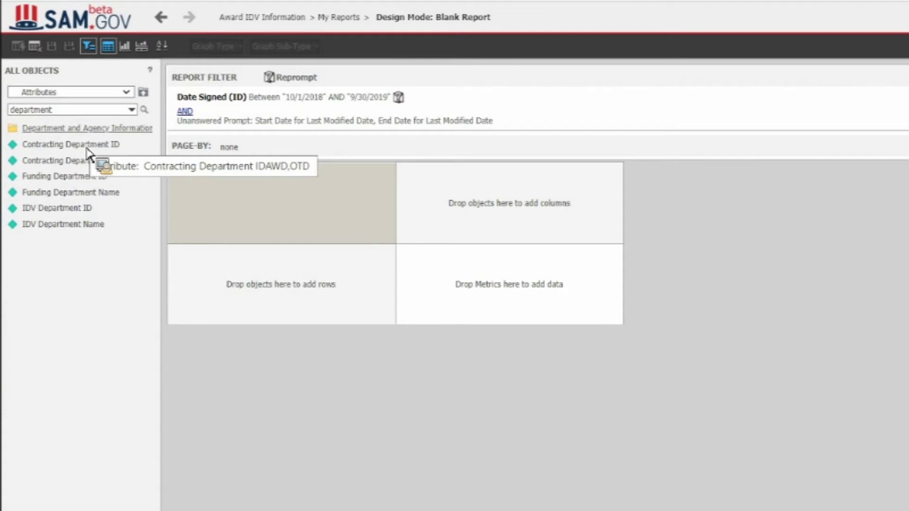
Step: Add Contracting Department ID and Name columns, then search attributes for 'woman'
double_click(87, 147)
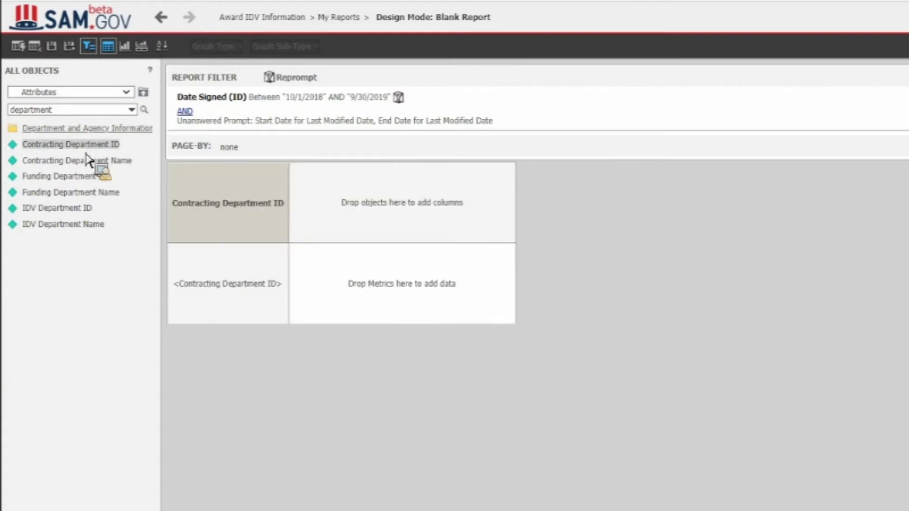
double_click(84, 161)
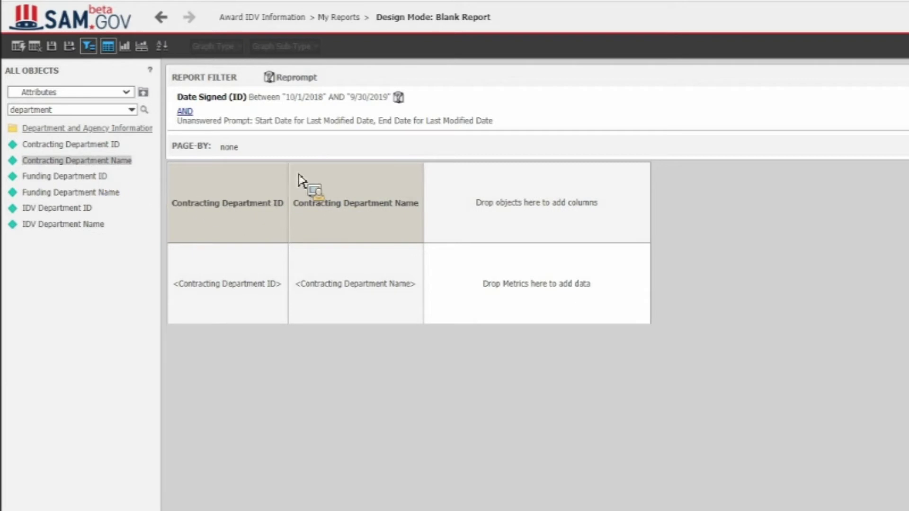
double_click(68, 112)
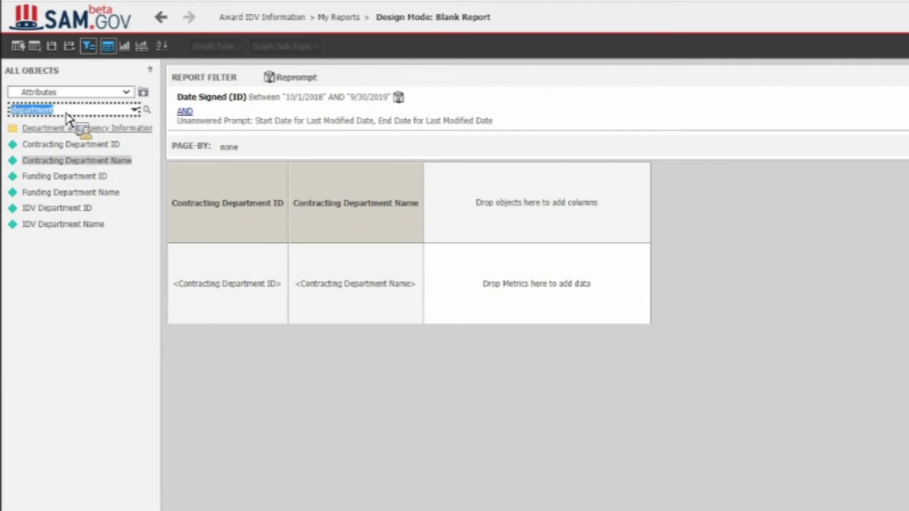
type("woman")
key("Return")
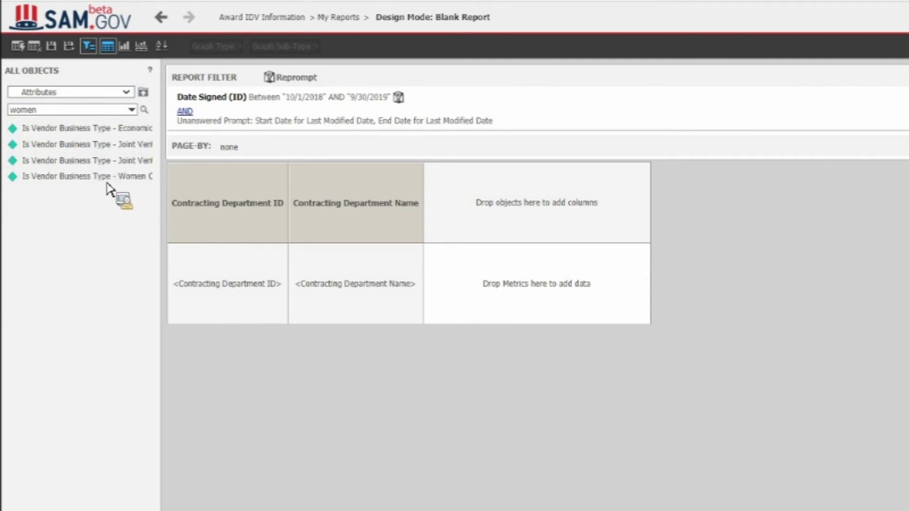
left_click_drag(106, 184, 159, 194)
left_click_drag(159, 196, 167, 186)
left_click_drag(164, 185, 584, 185)
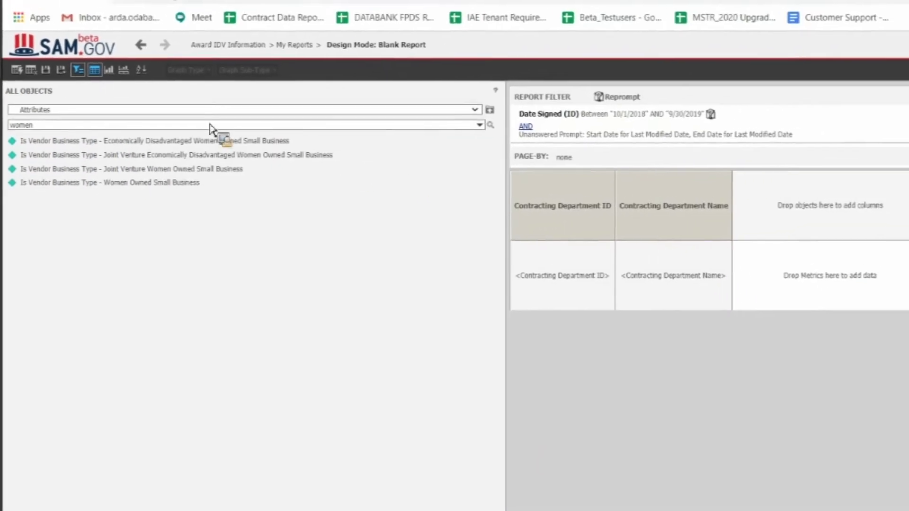
mouse_move(584, 185)
left_mouse_down()
mouse_move(192, 165)
mouse_move(171, 195)
mouse_move(122, 194)
left_mouse_up()
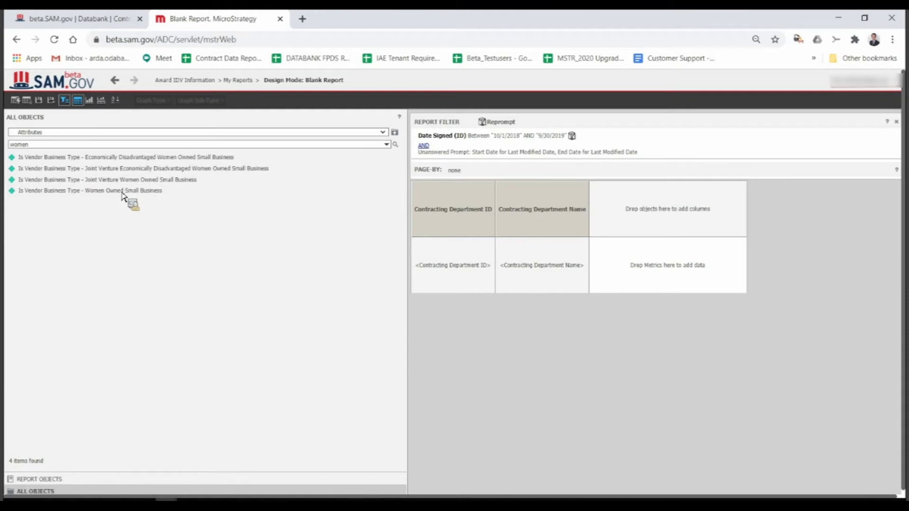
Step: Add the Women Owned Small Business column, then search 'manu' and add Place of Manufacture
double_click(123, 192)
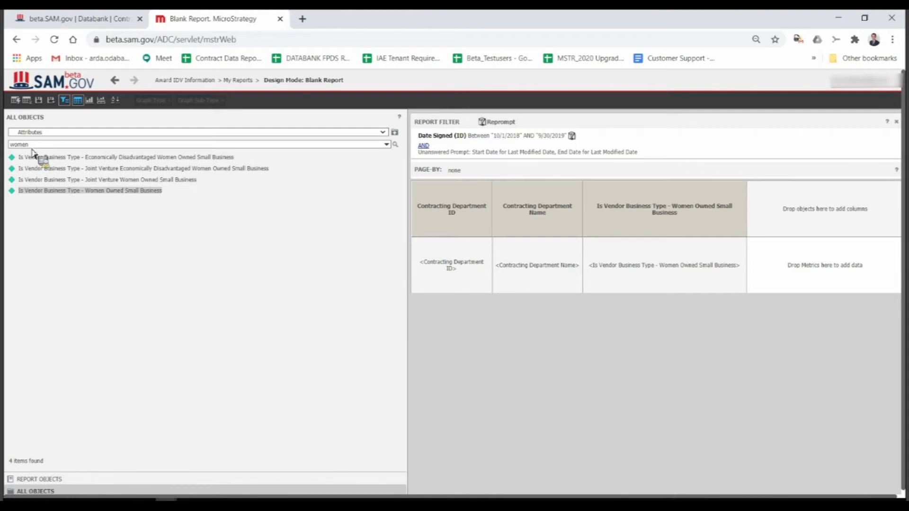
key("ctrl+a")
type("manu")
key("Return")
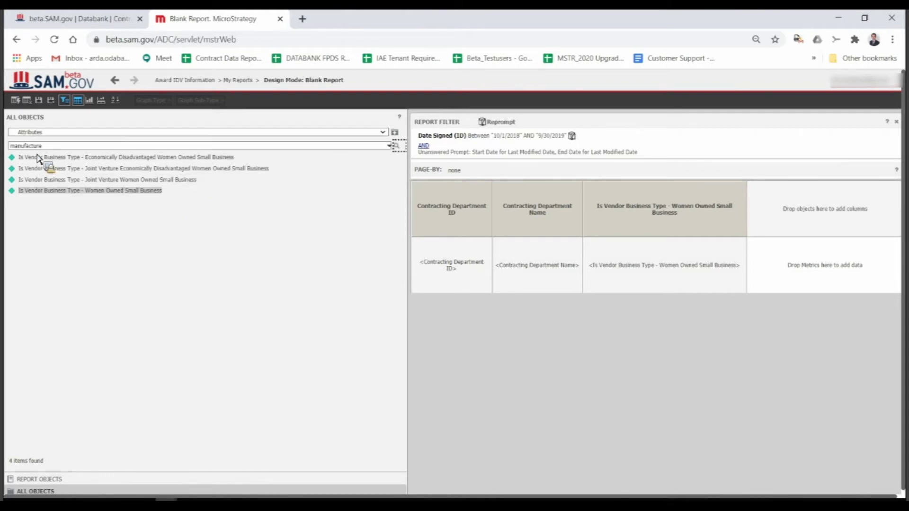
double_click(50, 169)
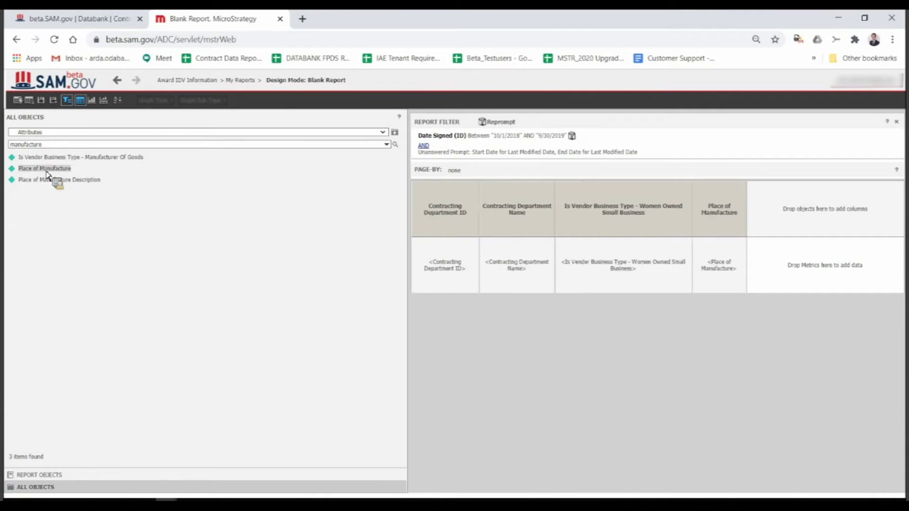
Step: Clear the attribute search and move up from the Attributes folder
double_click(85, 144)
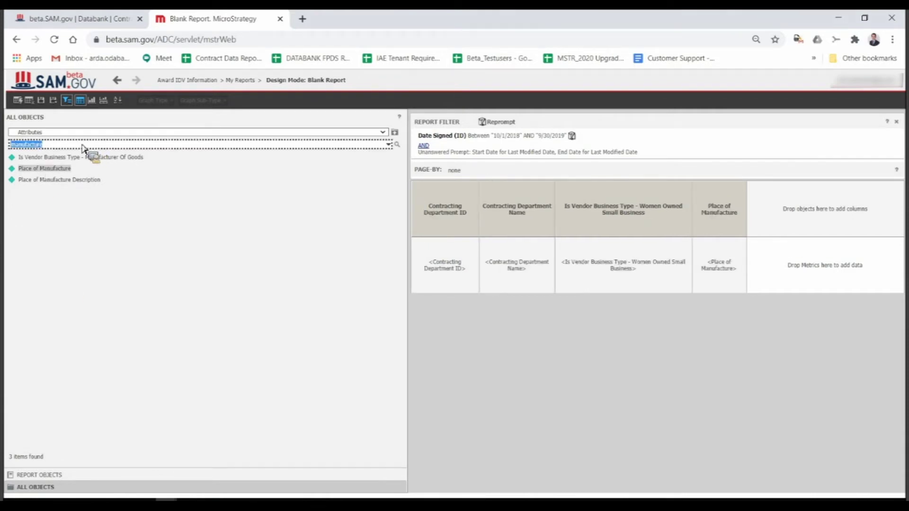
key("BackSpace")
key("Return")
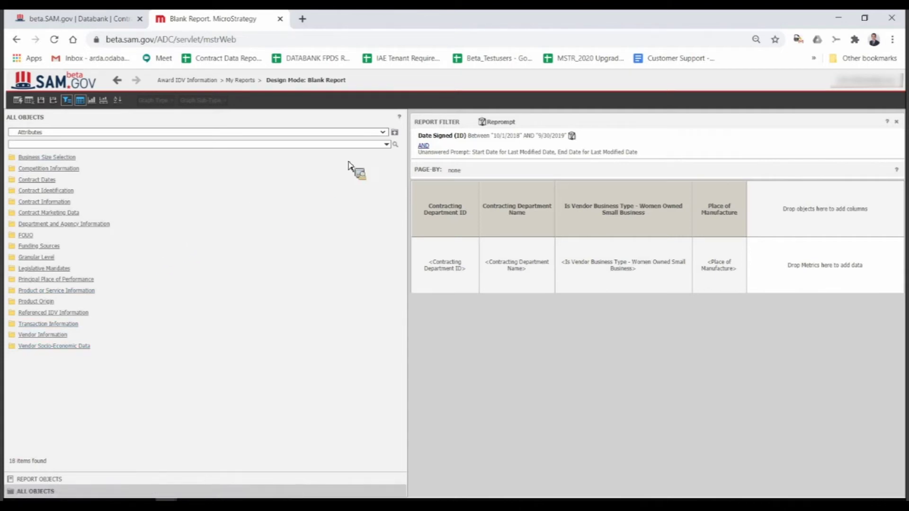
left_click(398, 134)
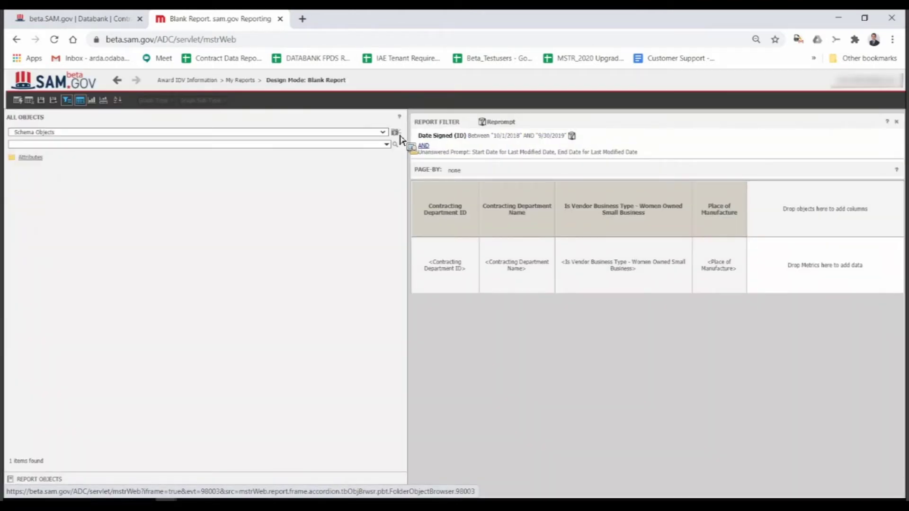
Step: Go up to Award IDV Information and open the Public Objects folder
left_click(399, 135)
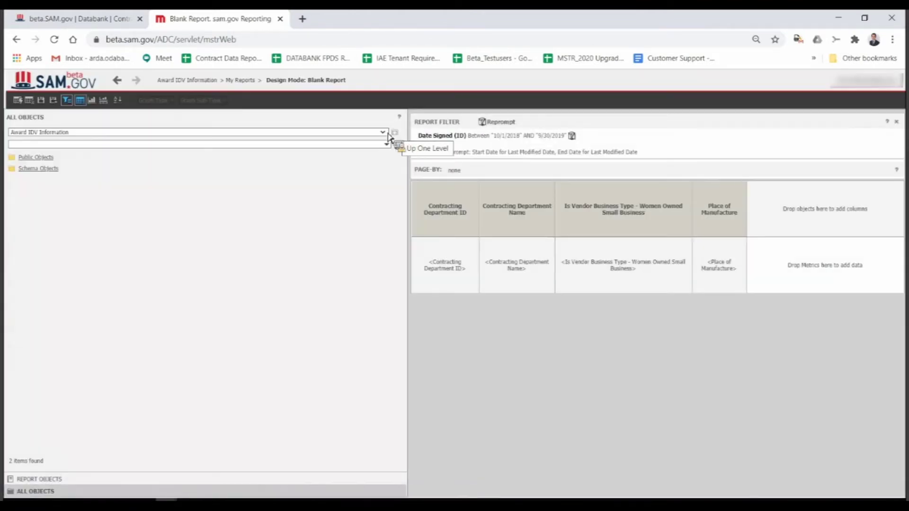
left_click(384, 134)
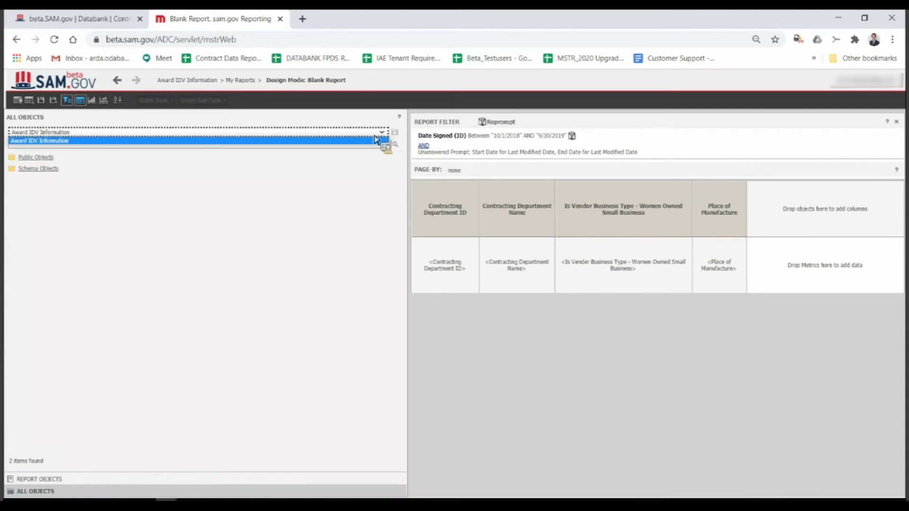
left_click(40, 143)
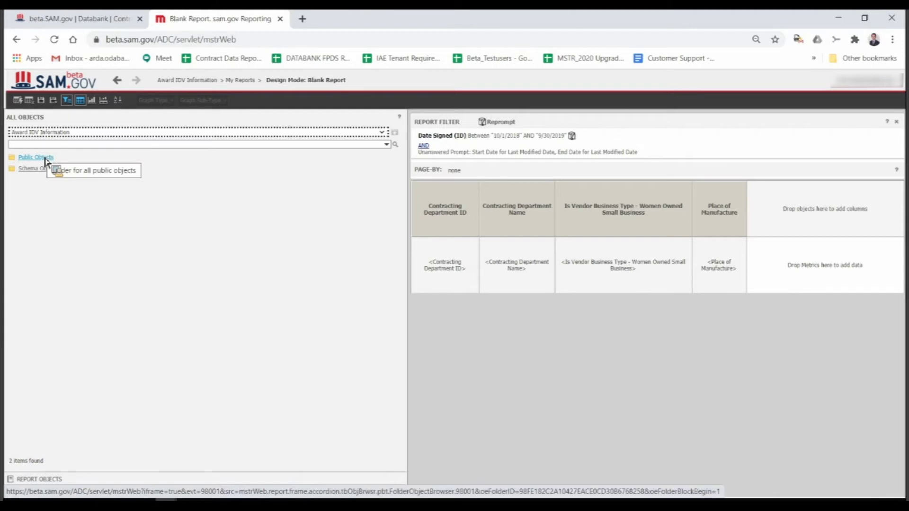
left_click(42, 158)
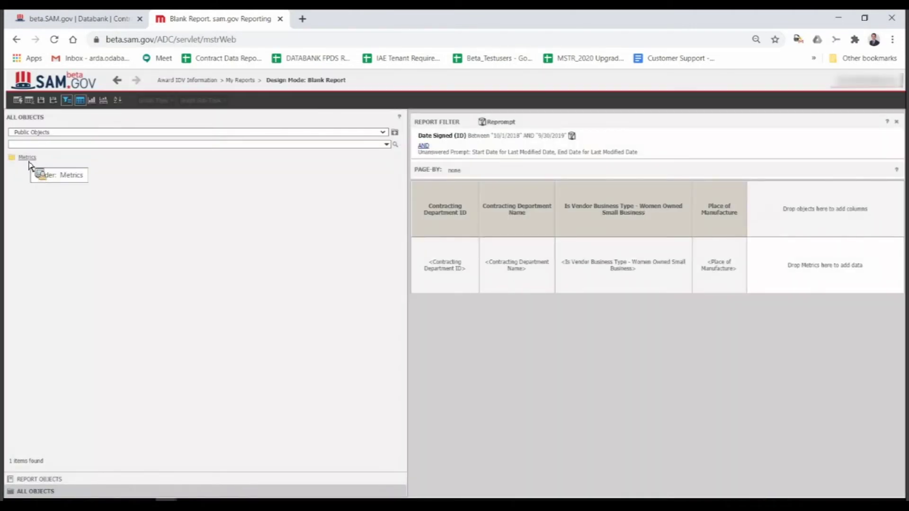
Step: From the Metrics folder, add Base and All Options Value and Number of Actions, and narrow the object panel
left_click(28, 158)
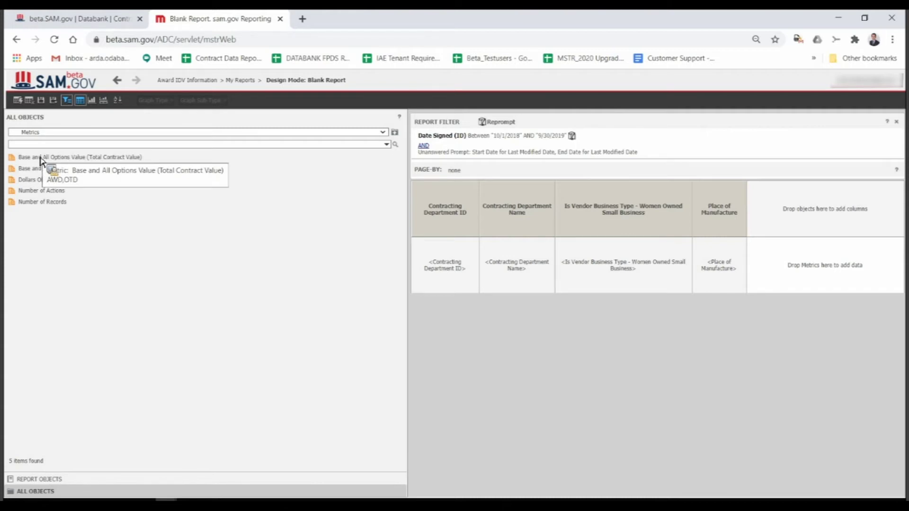
left_click_drag(40, 161, 90, 165)
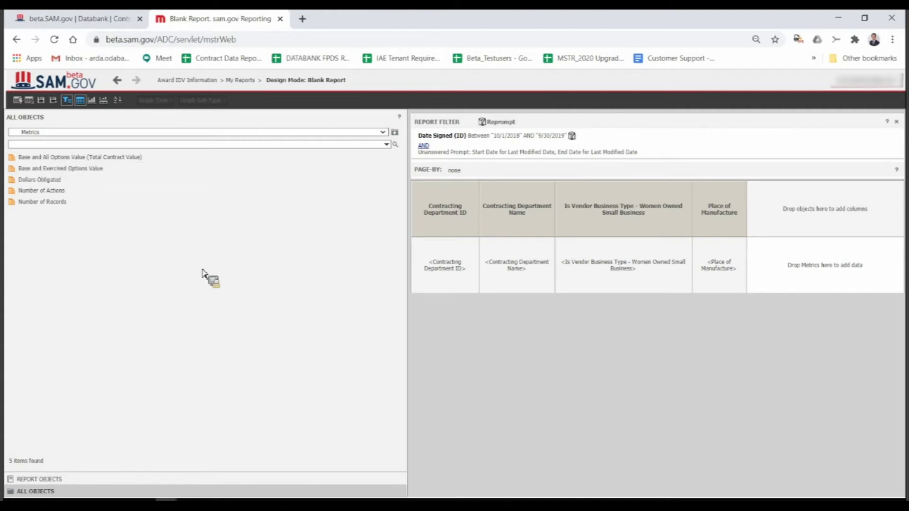
double_click(83, 157)
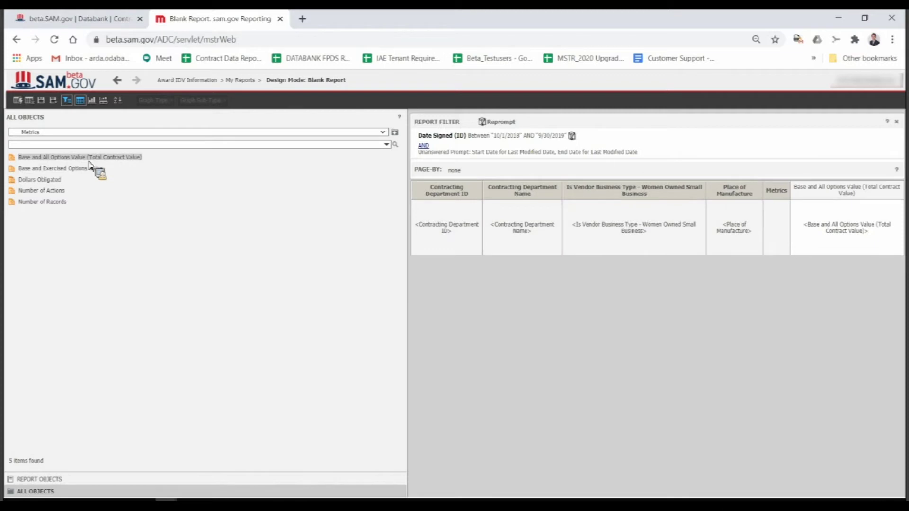
double_click(58, 192)
mouse_move(57, 194)
left_mouse_down()
mouse_move(204, 279)
mouse_move(176, 279)
left_mouse_up()
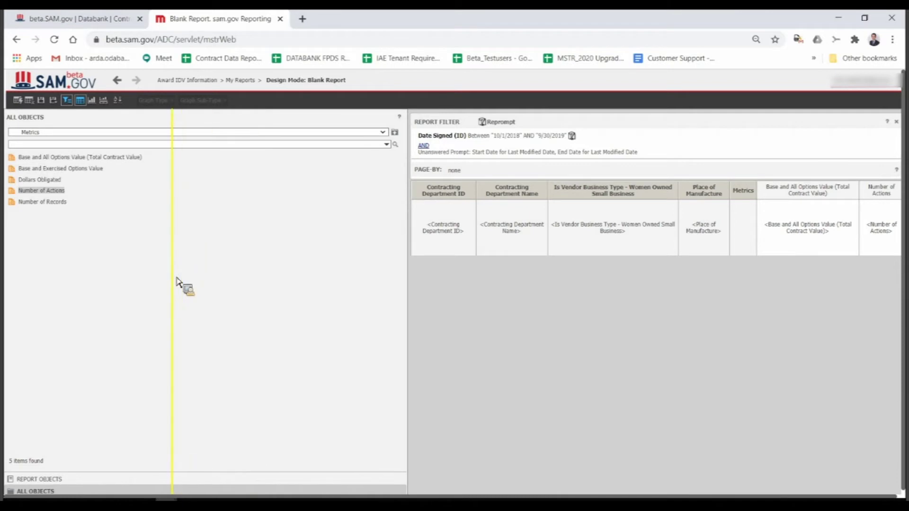
left_click_drag(176, 281, 203, 331)
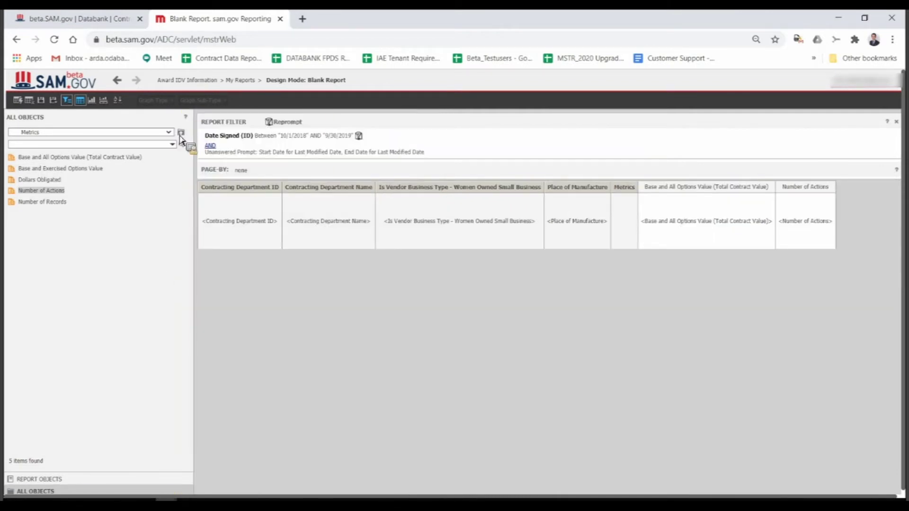
left_click(173, 134)
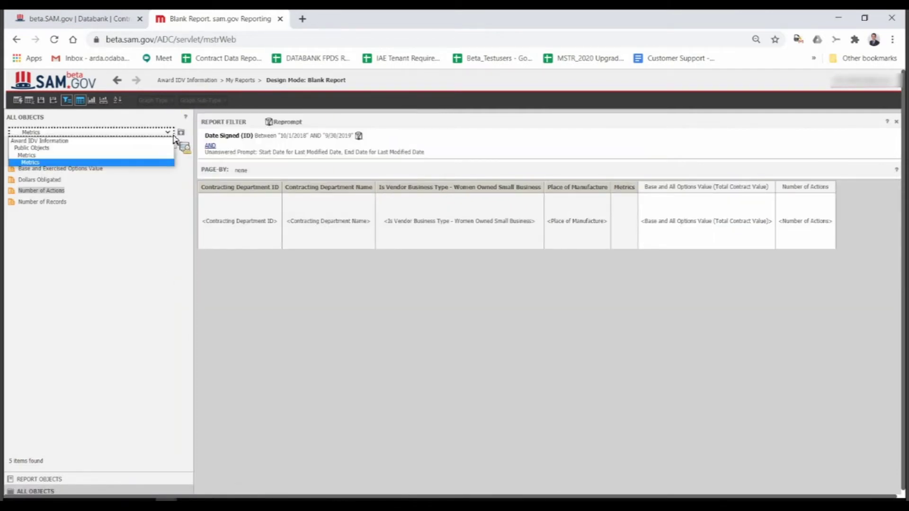
Step: Return to Award IDV Information and show the Report Objects list of six items
left_click(42, 141)
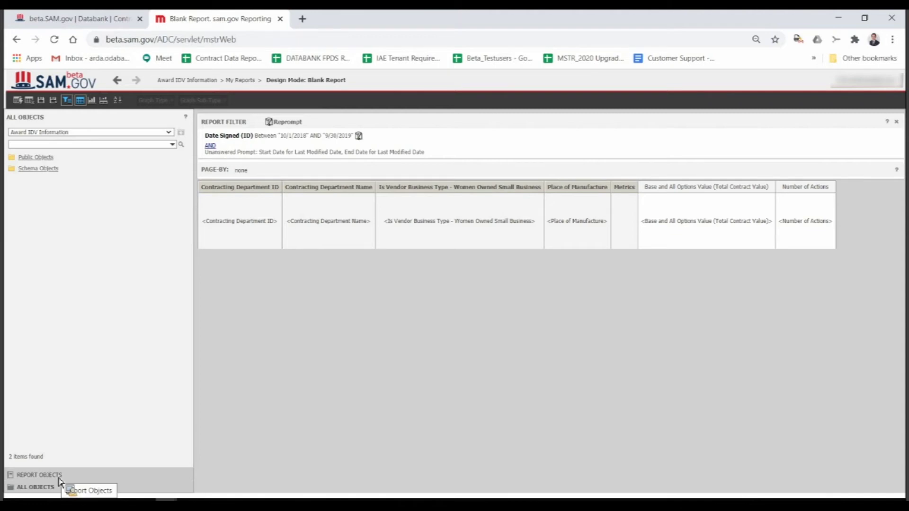
left_click(59, 478)
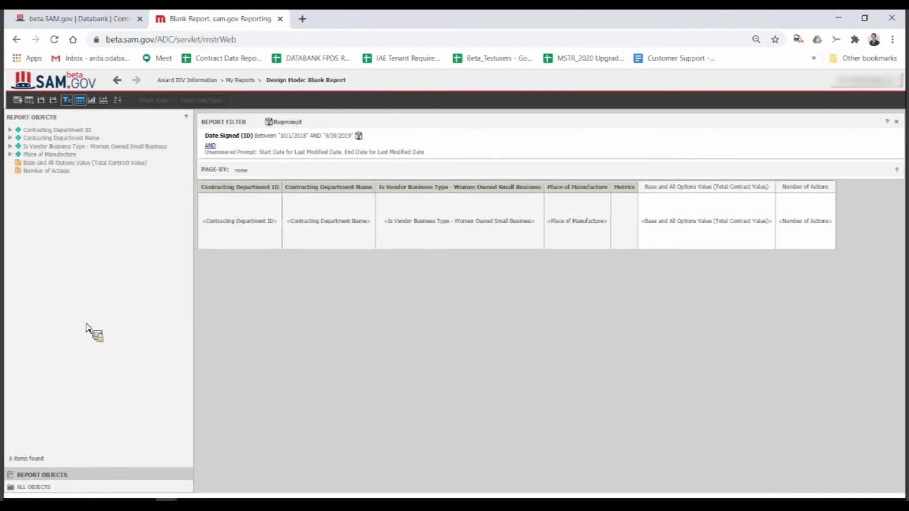
left_click_drag(195, 199, 352, 228)
mouse_move(352, 227)
left_mouse_down()
mouse_move(33, 196)
mouse_move(55, 136)
left_mouse_up()
Step: Filter the report on Contracting Department ID equals 4700 and apply the condition
left_click(56, 135)
left_click_drag(55, 136, 279, 147)
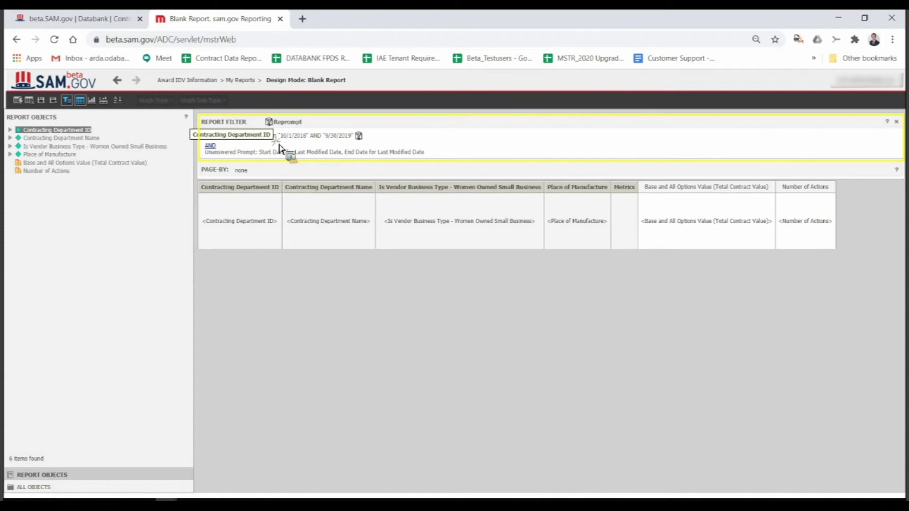
left_click_drag(279, 148, 286, 152)
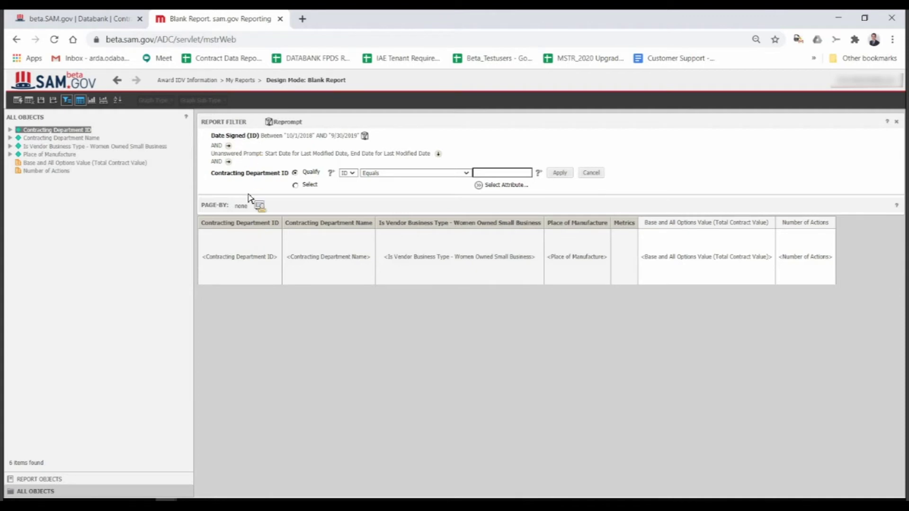
mouse_move(235, 179)
left_mouse_down()
mouse_move(468, 177)
mouse_move(487, 185)
mouse_move(491, 173)
left_mouse_up()
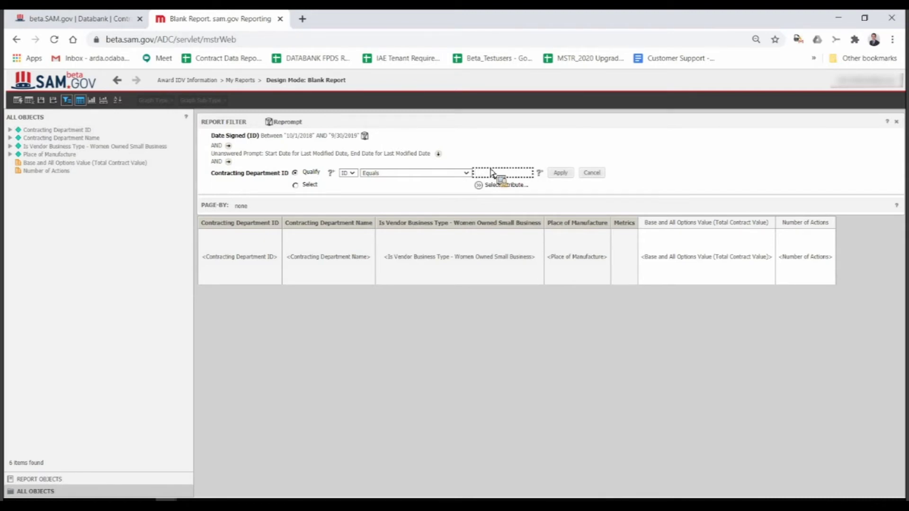
type("4700")
mouse_move(491, 172)
left_mouse_down()
mouse_move(540, 203)
mouse_move(562, 187)
mouse_move(559, 178)
left_mouse_up()
left_click(559, 175)
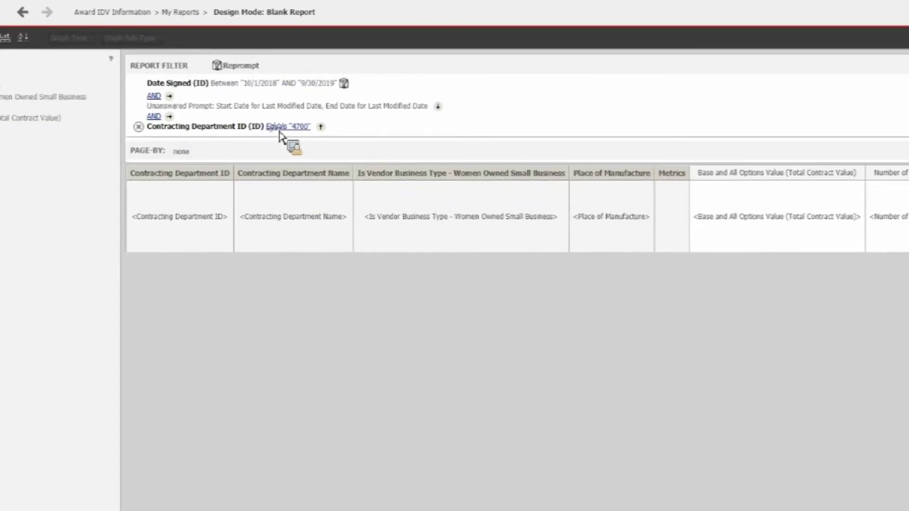
Step: Switch the department condition to a list containing Contracting Department IDs 4700 and 9700, and apply it
left_click(319, 171)
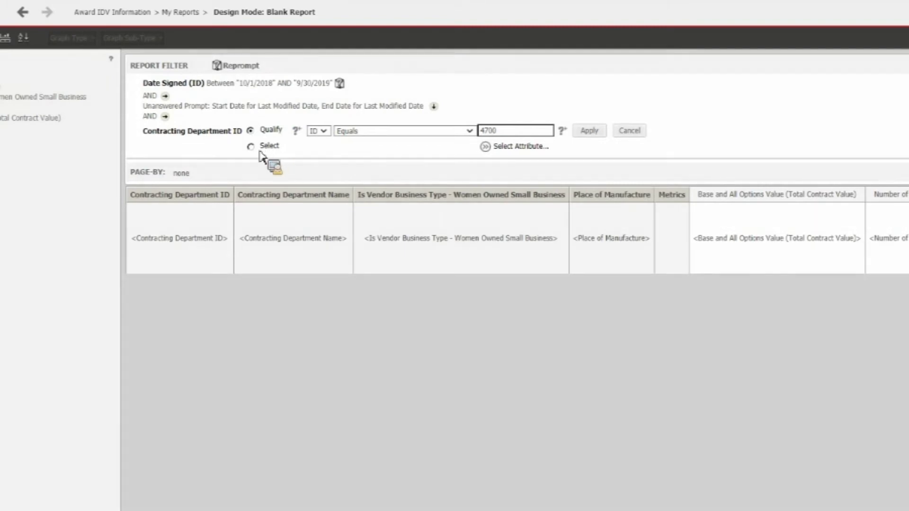
left_click(252, 147)
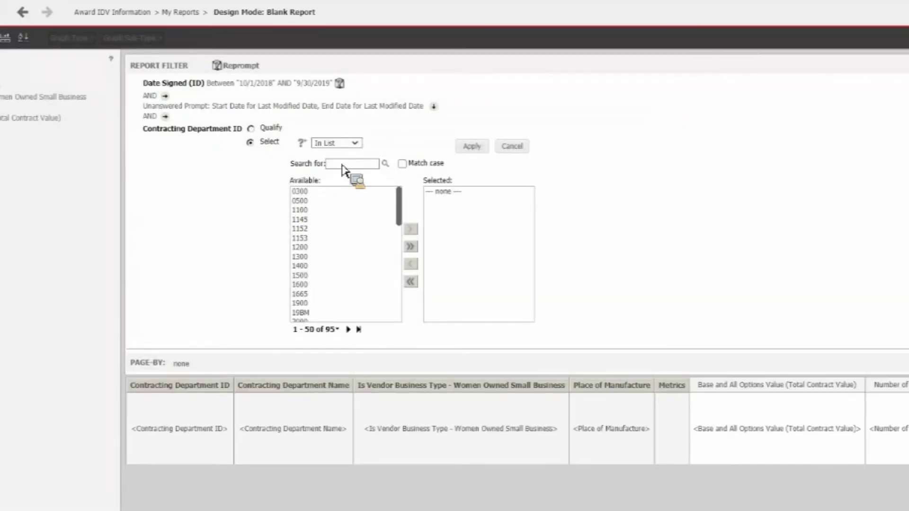
left_click(342, 165)
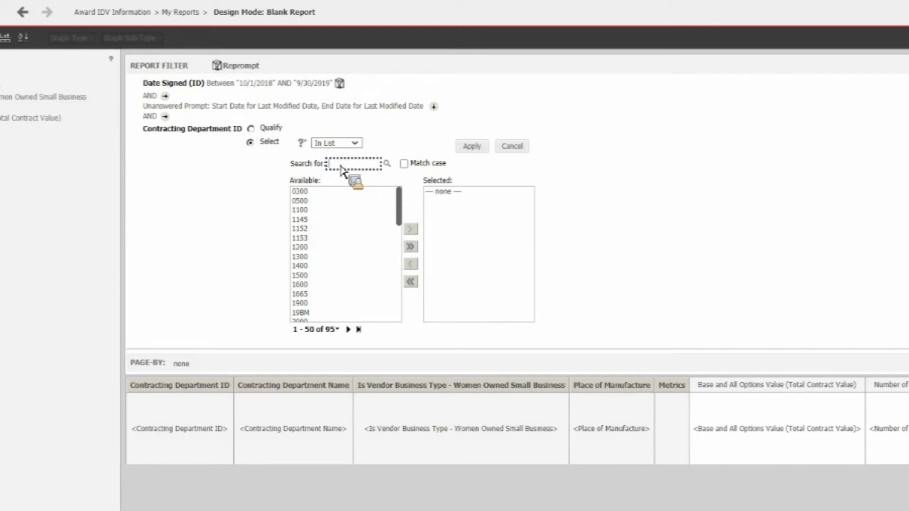
type("4700")
left_click(387, 164)
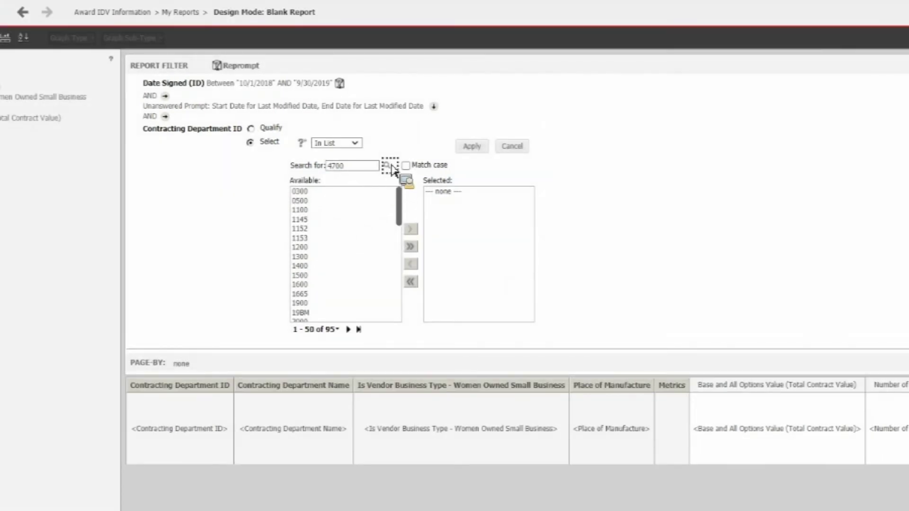
double_click(303, 191)
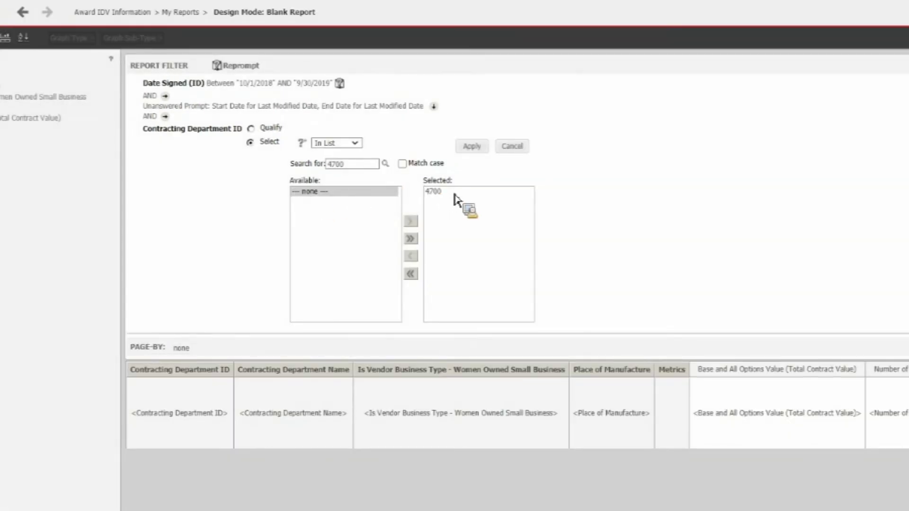
double_click(343, 165)
type("9700")
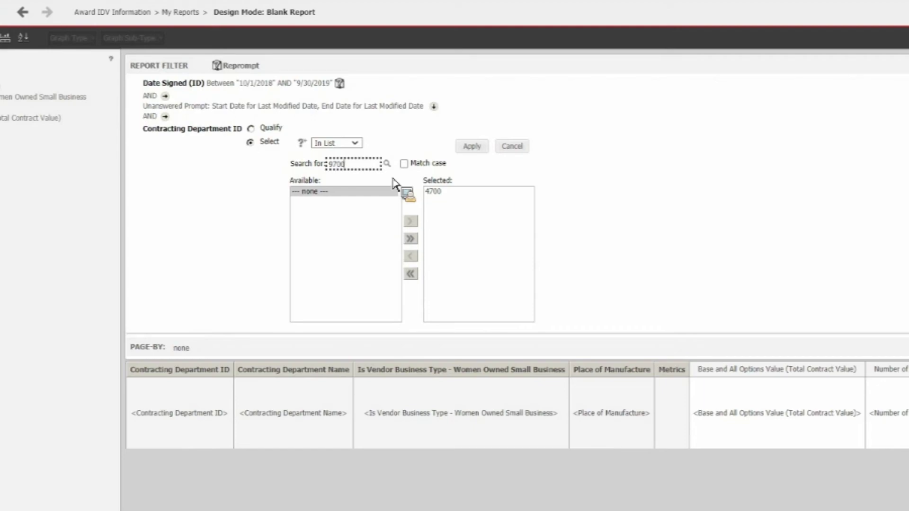
left_click(387, 165)
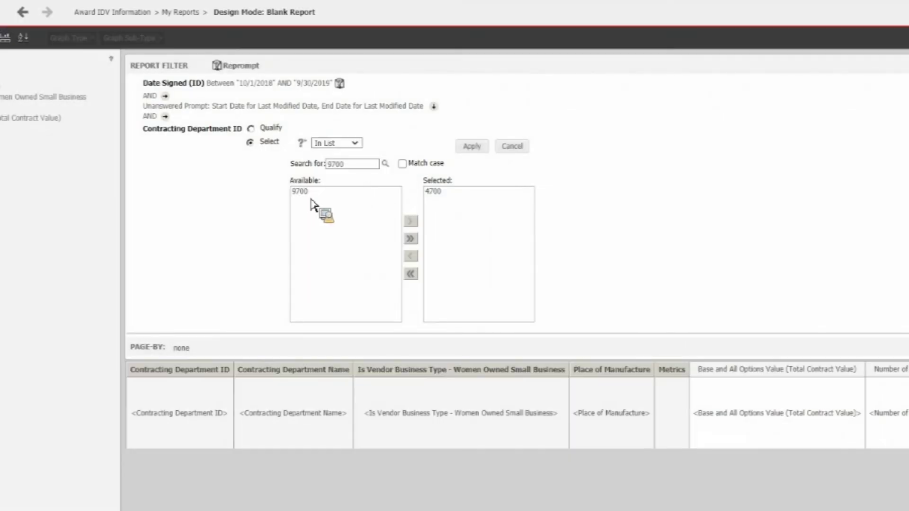
double_click(303, 194)
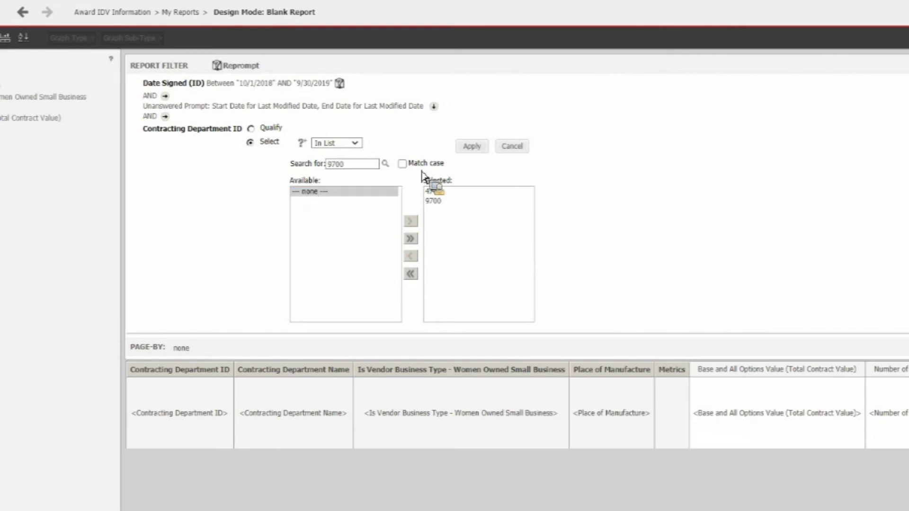
left_click(470, 149)
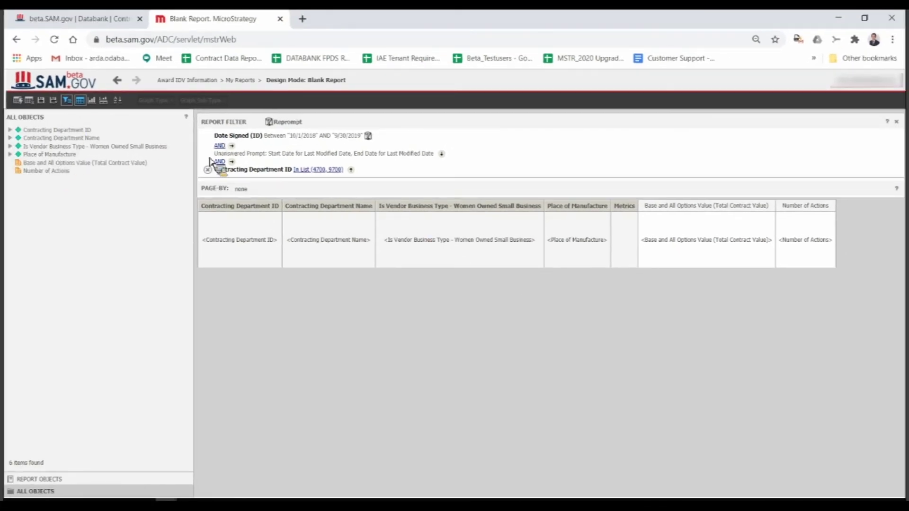
mouse_move(210, 161)
left_mouse_down()
mouse_move(47, 175)
mouse_move(53, 157)
mouse_move(299, 147)
left_mouse_up()
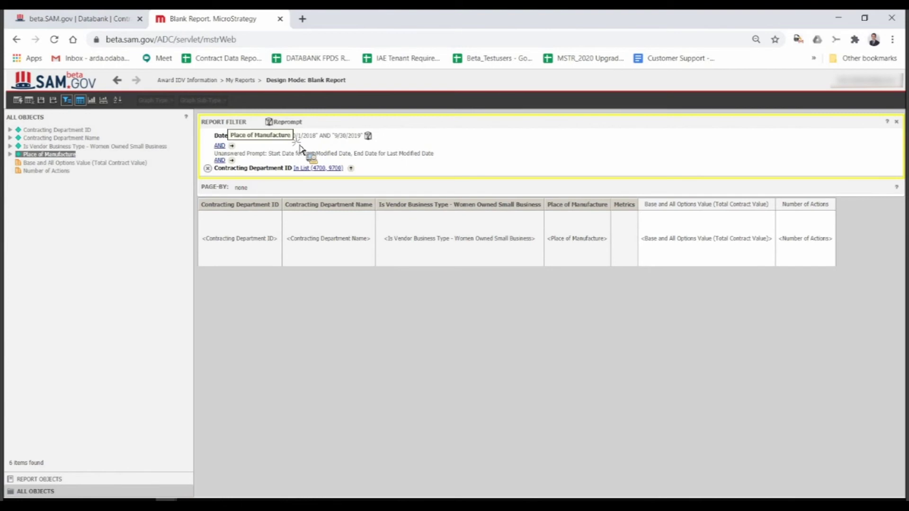
Step: Add a Place of Manufacture (ID) Begins with 'A' qualification to the report filter
left_click_drag(299, 148, 304, 151)
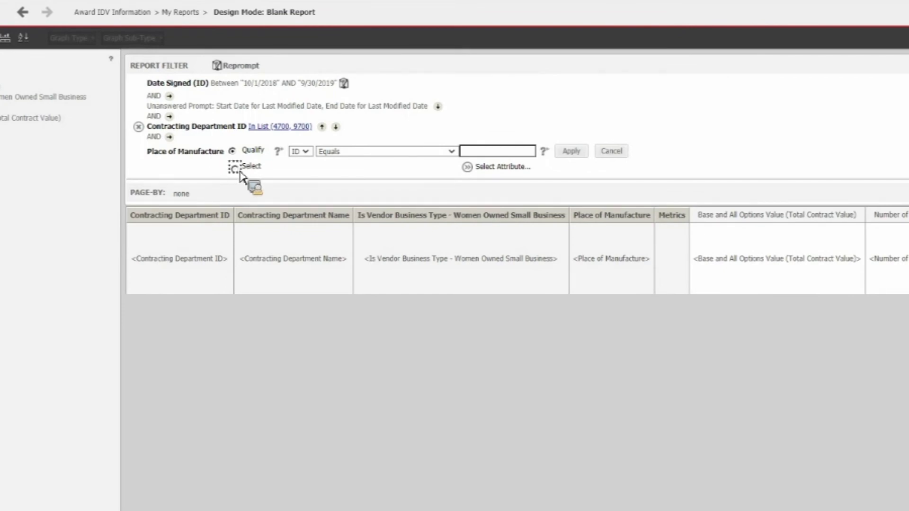
left_click(240, 174)
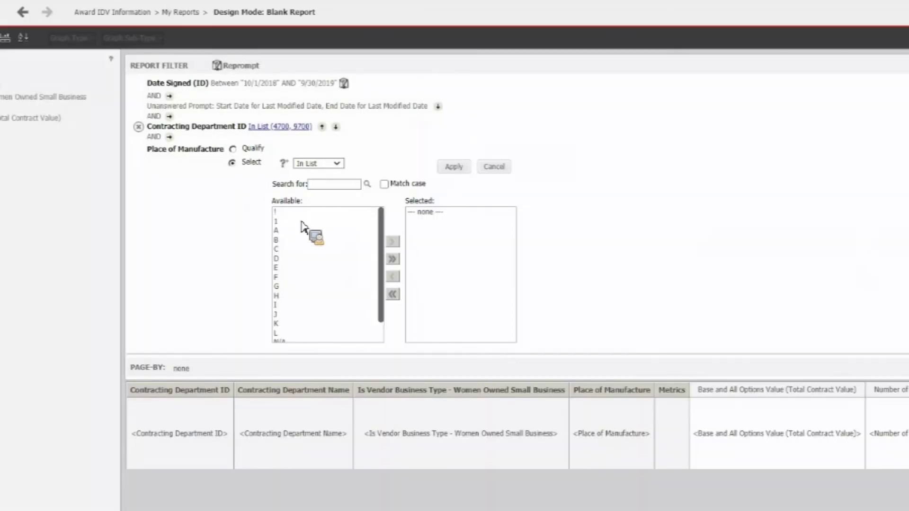
scroll(307, 247, "down", 1)
scroll(305, 227, "up", 1)
left_click(234, 150)
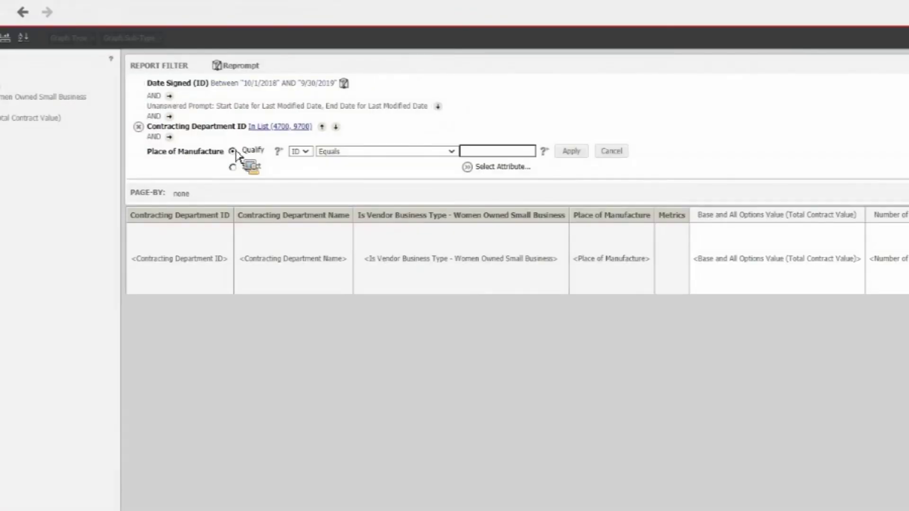
left_click(339, 153)
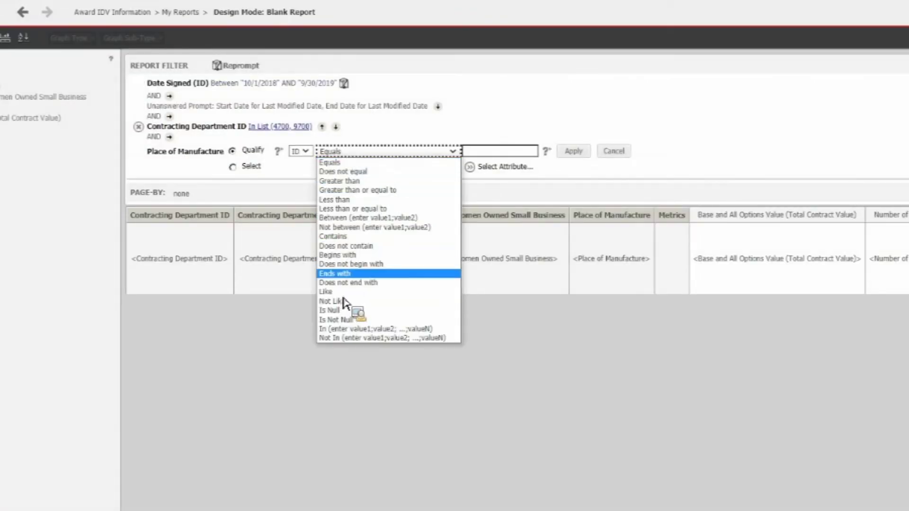
left_click(350, 255)
left_click(479, 152)
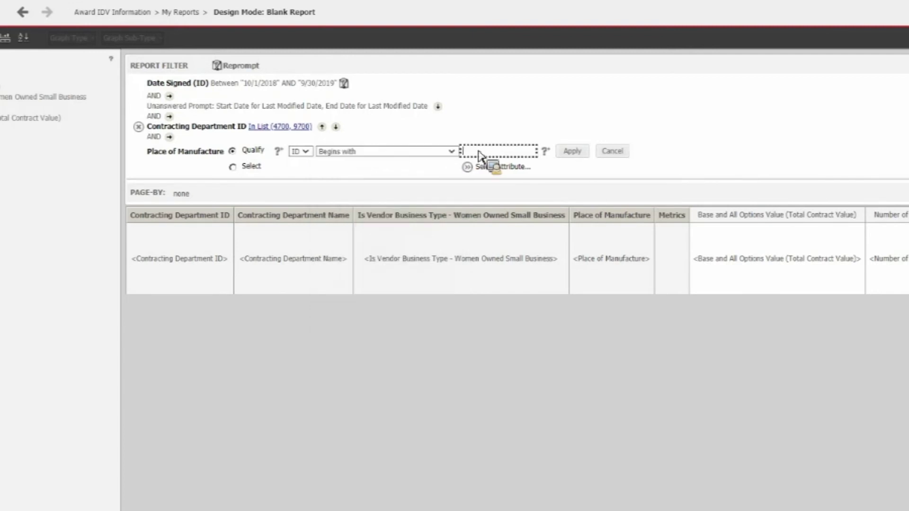
type("A")
left_click(571, 153)
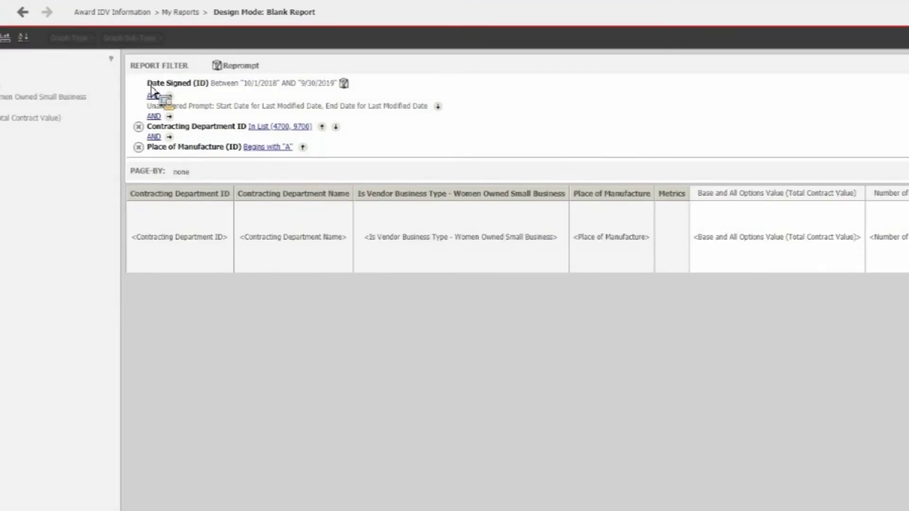
mouse_move(170, 96)
left_mouse_down()
mouse_move(286, 90)
mouse_move(153, 136)
mouse_move(311, 136)
left_mouse_up()
mouse_move(311, 136)
left_mouse_down()
mouse_move(192, 173)
mouse_move(159, 166)
mouse_move(275, 160)
left_mouse_up()
mouse_move(276, 161)
left_mouse_down()
mouse_move(271, 134)
mouse_move(49, 106)
left_mouse_up()
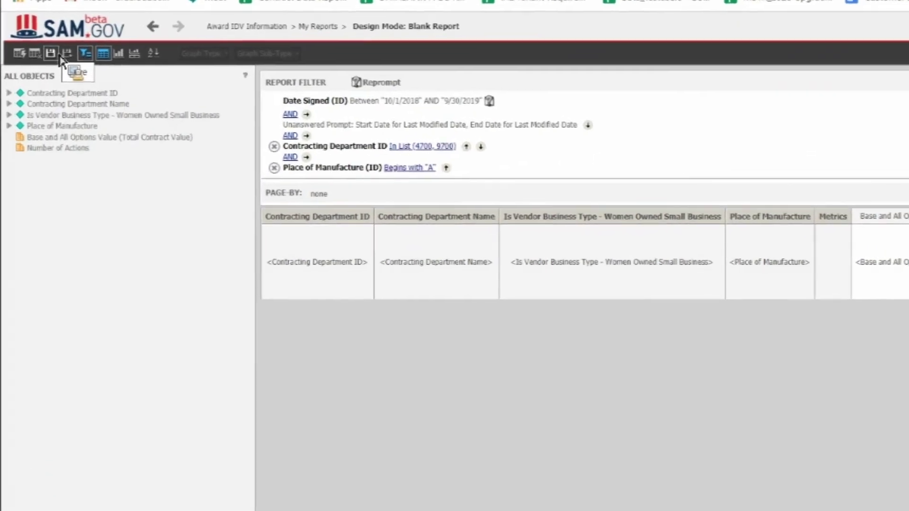
left_click_drag(49, 106, 54, 103)
left_click_drag(70, 50, 60, 54)
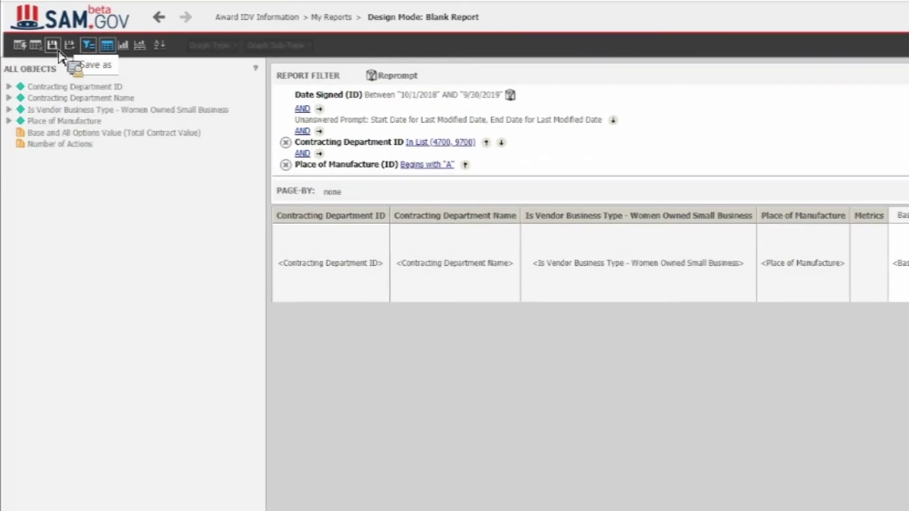
left_click(59, 52)
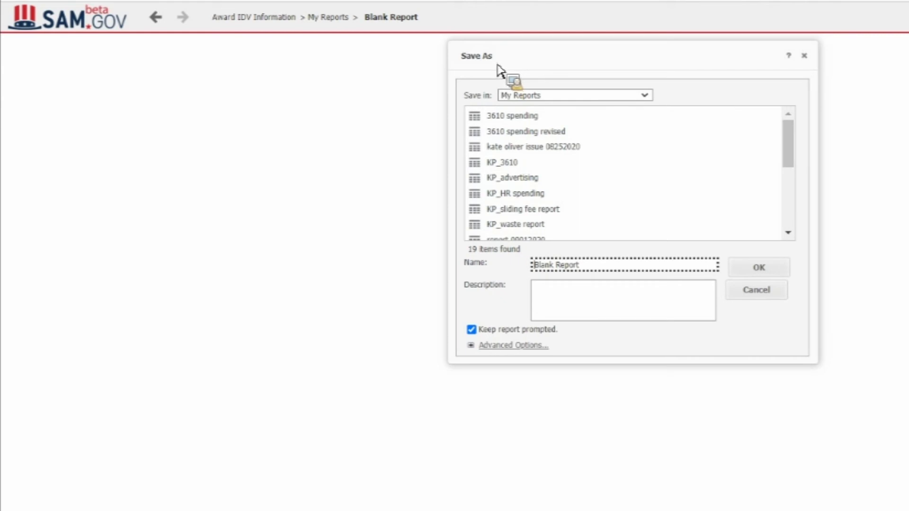
Step: Save the report in My Reports as 'report 09012020 #2' with advanced options shown
scroll(782, 203, "down", 3)
scroll(777, 227, "down", 3)
scroll(734, 204, "up", 3)
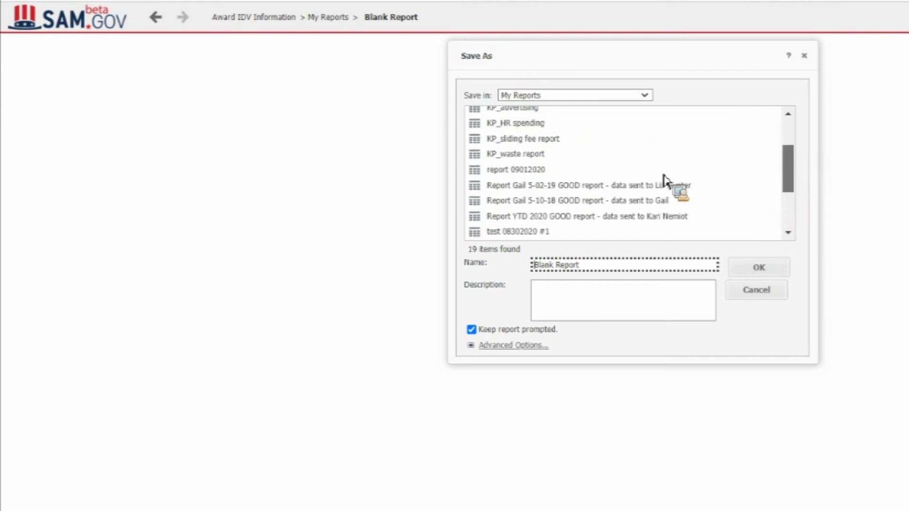
left_click(669, 174)
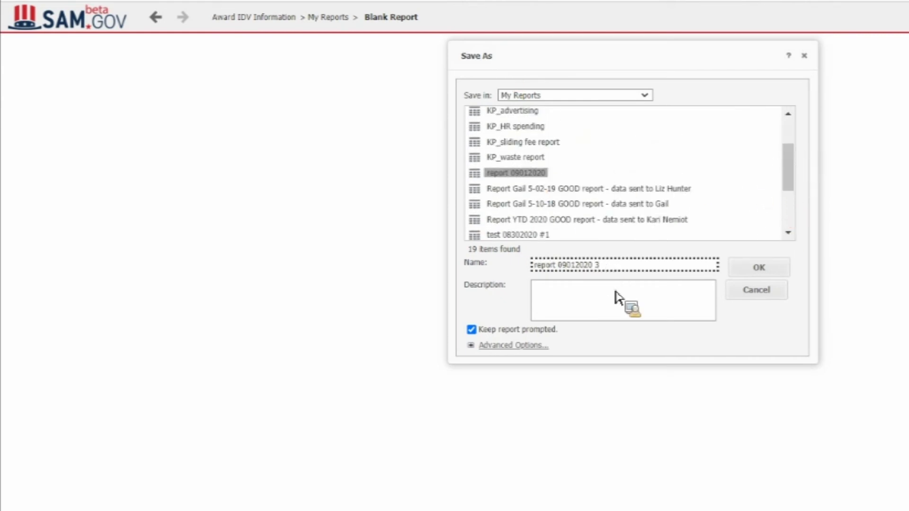
type("2")
left_click(516, 347)
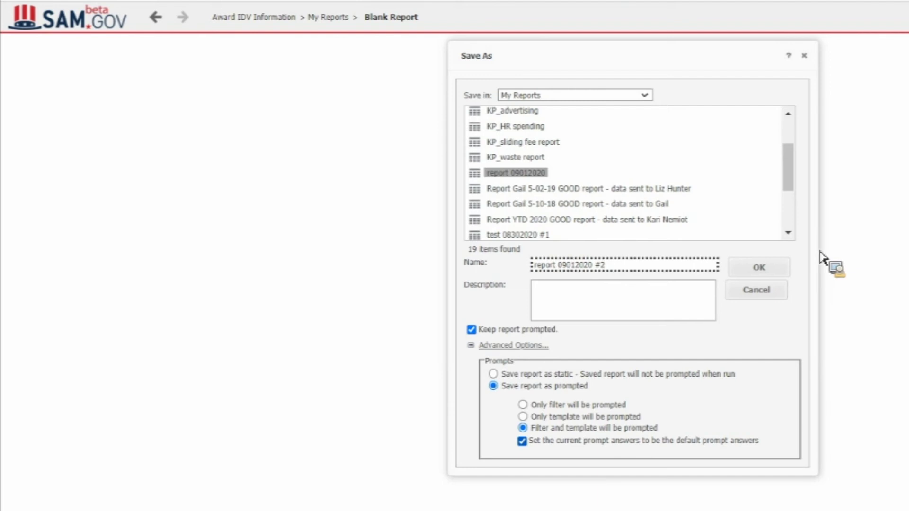
left_click(760, 268)
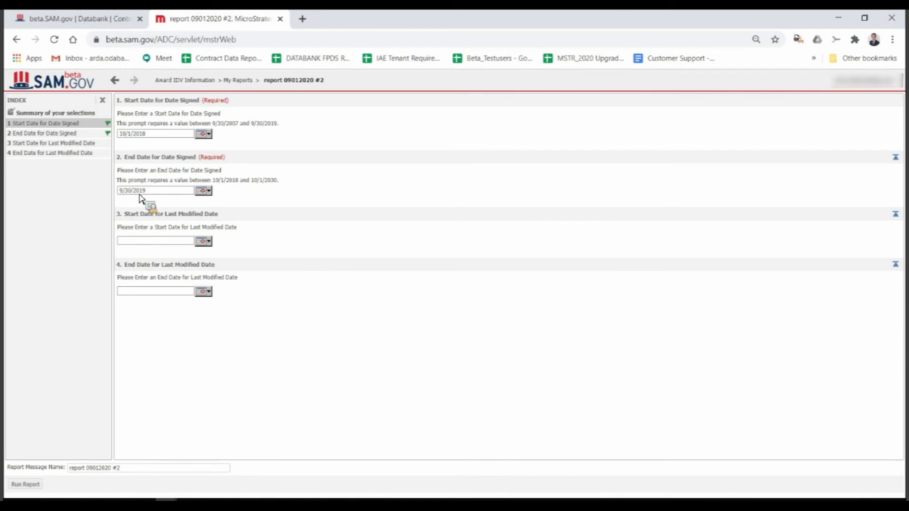
Step: Run report 09012020 #2 using the prefilled Date Signed range
left_click(26, 484)
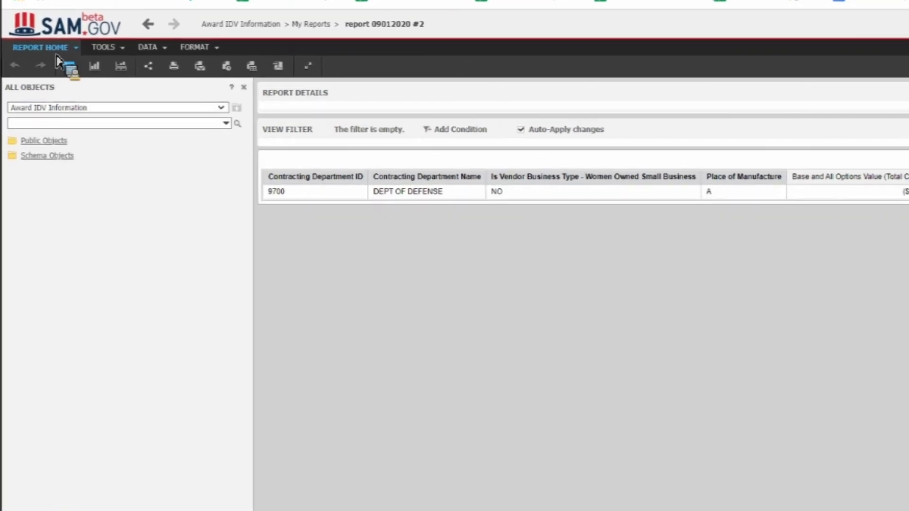
Step: Switch the report back to Design mode and delete the Place of Manufacture filter condition
left_click(69, 65)
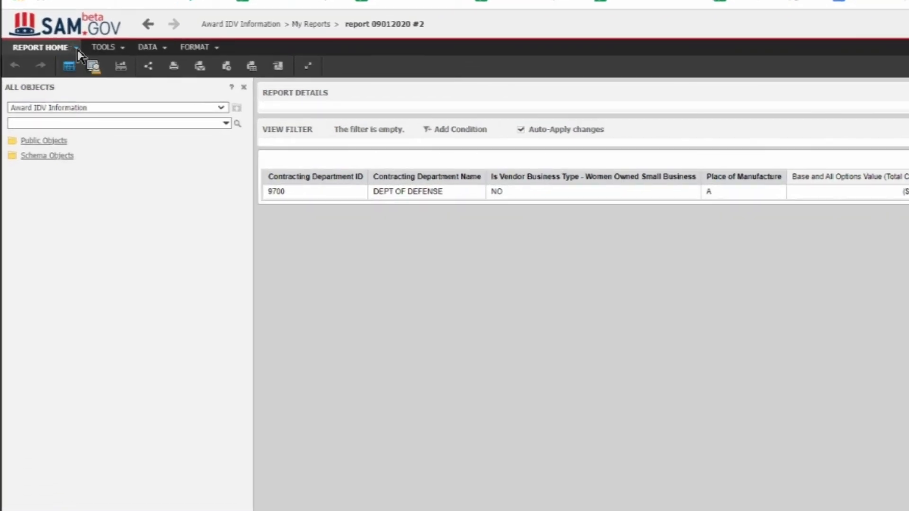
left_click(77, 48)
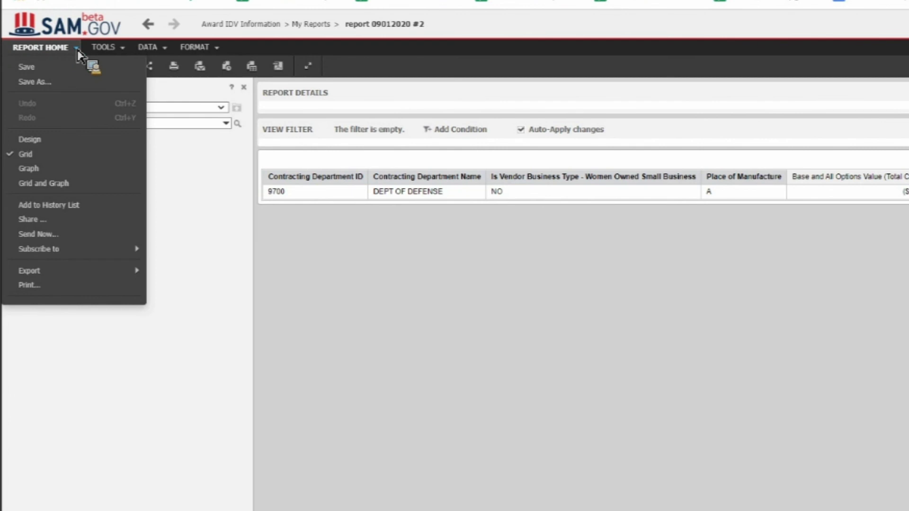
left_click(39, 142)
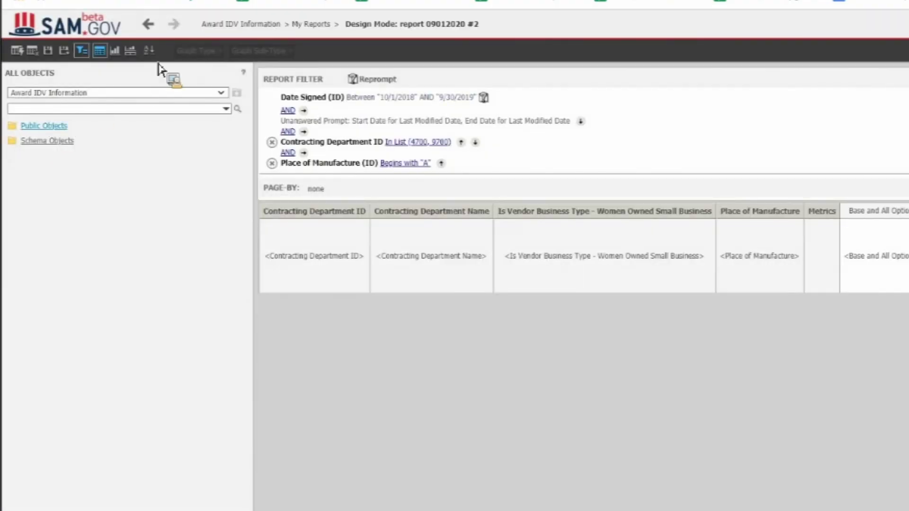
left_click_drag(261, 88, 279, 172)
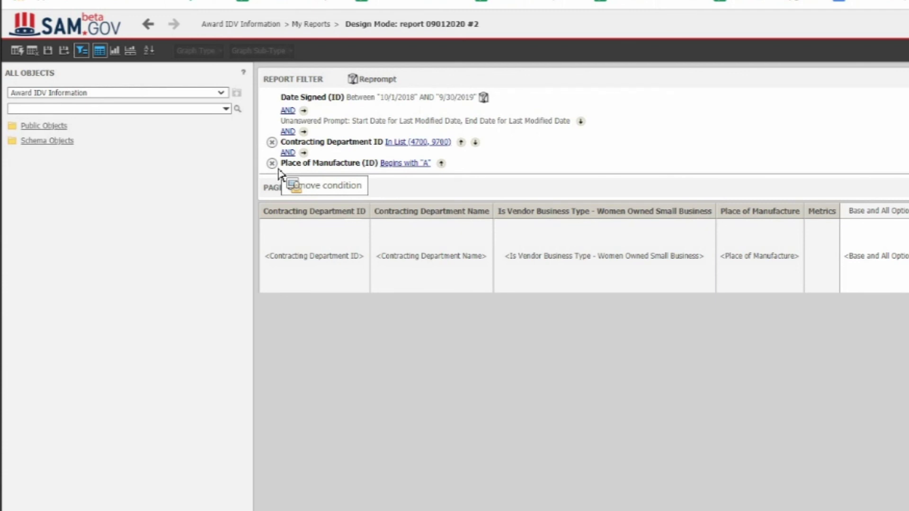
left_click(273, 165)
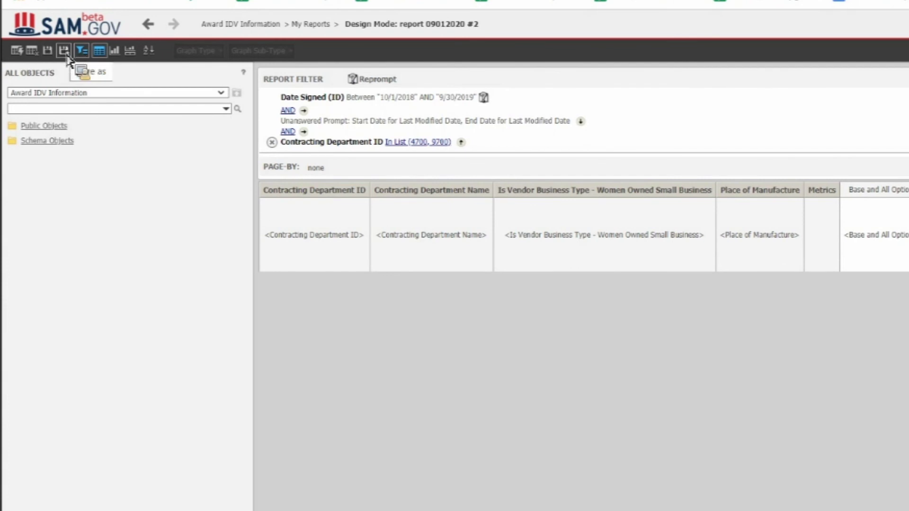
Step: Save the report as 'report 09012020 #3' and run the newly saved copy
left_click(64, 51)
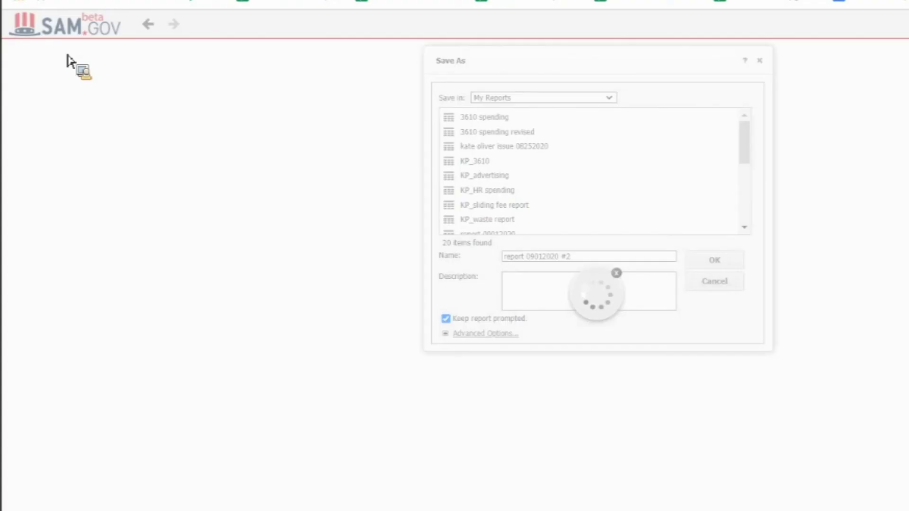
left_click(591, 259)
key("BackSpace")
type("3")
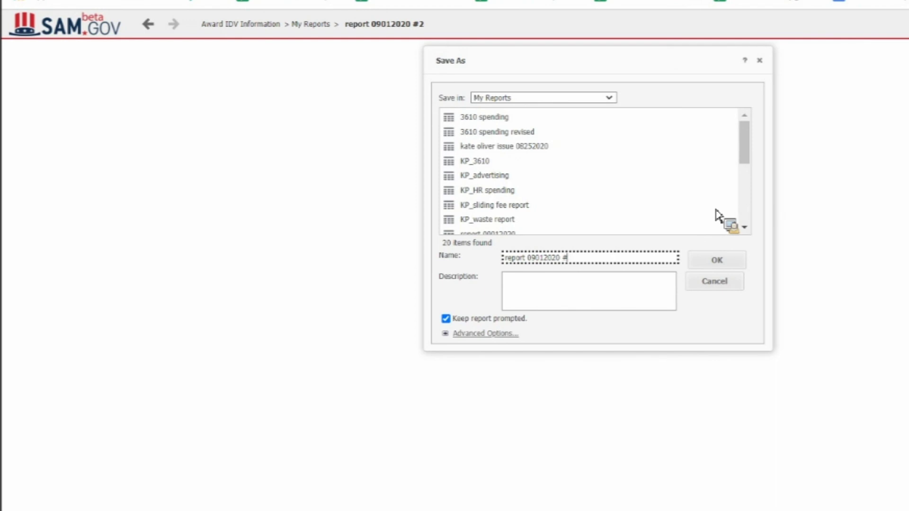
left_click(729, 261)
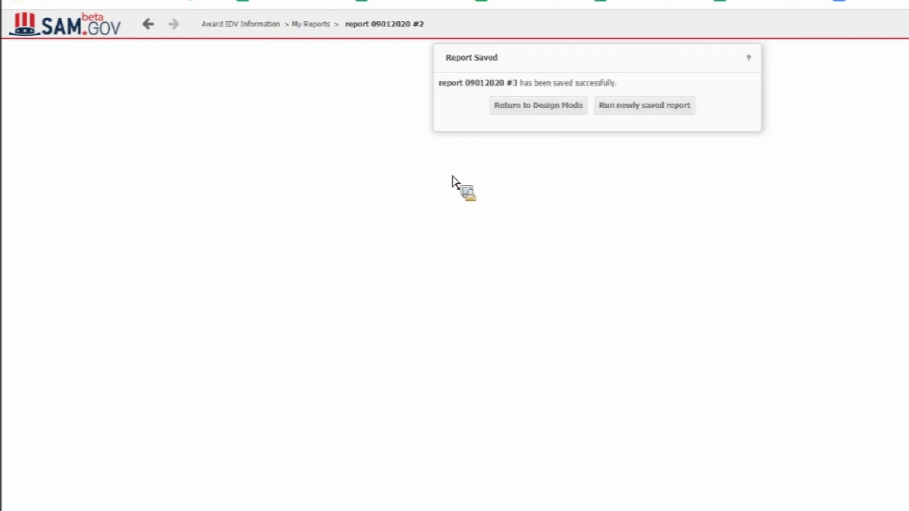
left_click(626, 117)
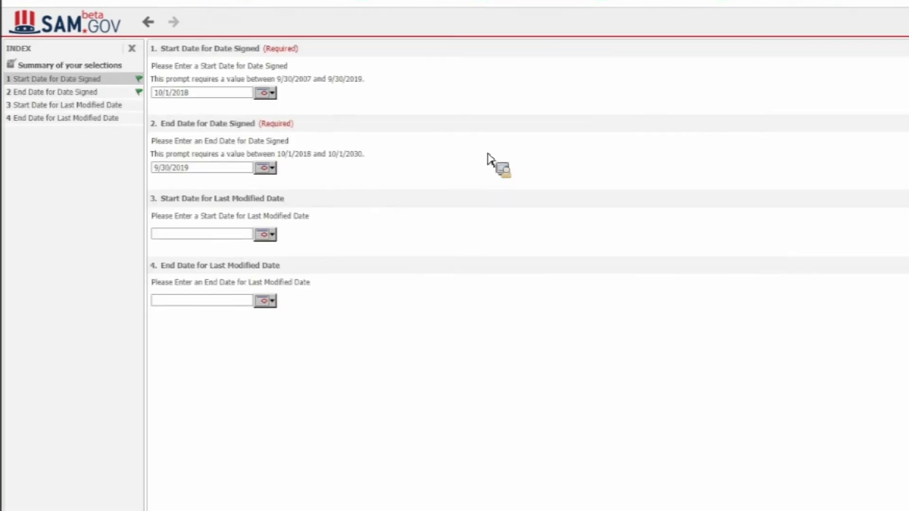
Step: Run report 09012020 #3 with the prefilled Date Signed prompt values
scroll(183, 75, "down", 2)
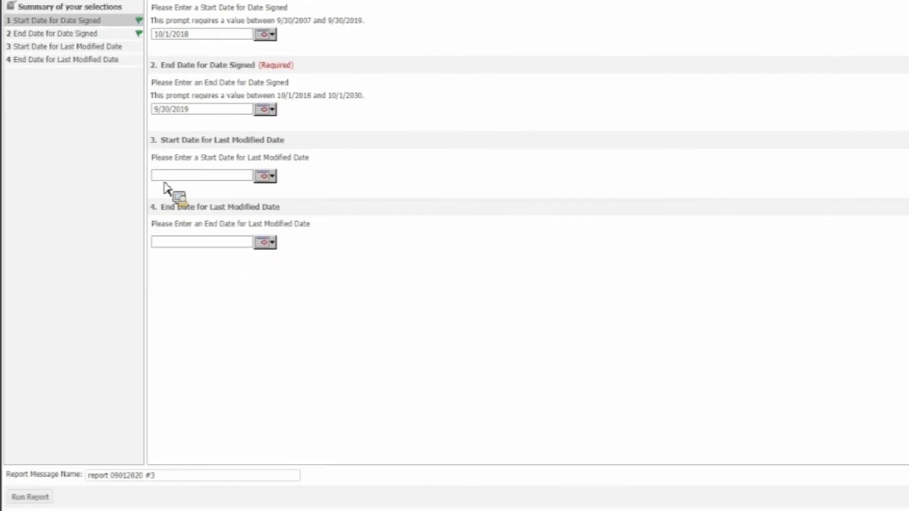
left_click(36, 502)
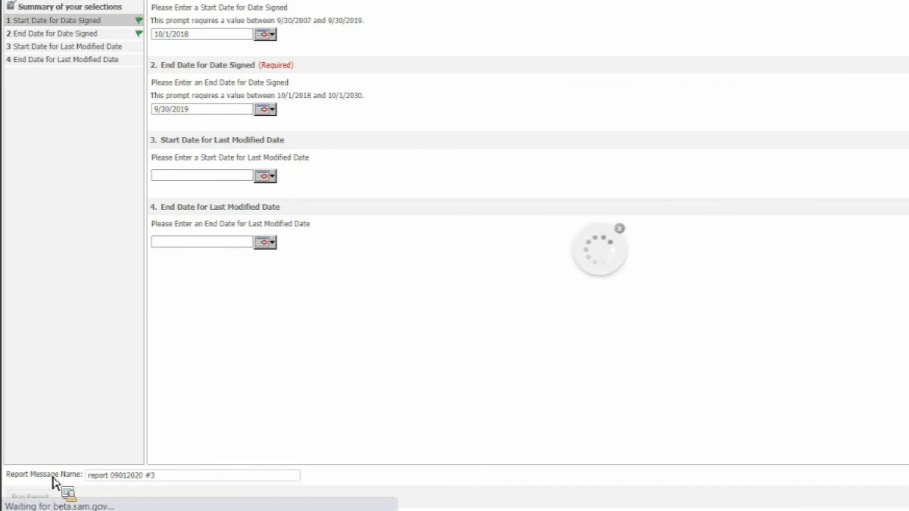